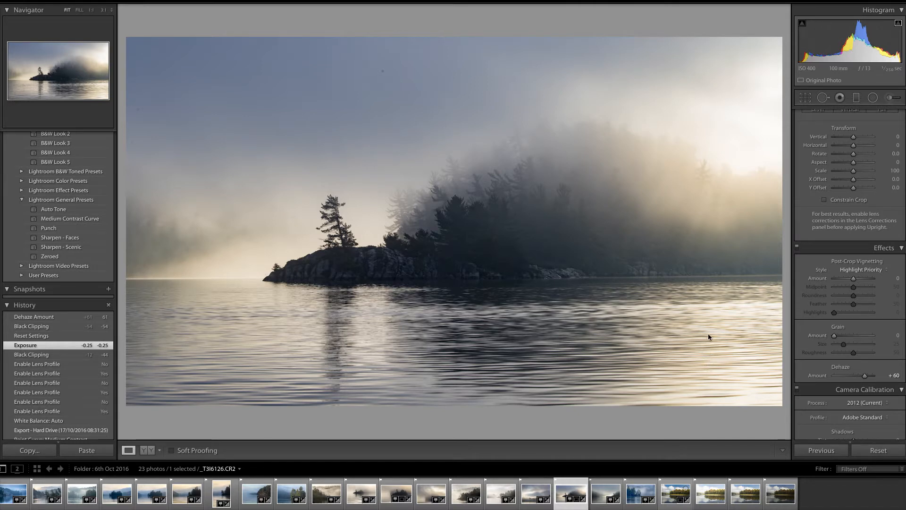
Reset the photo's develop settings and lower Blacks to -59
{"action": "left_click", "coordinate": [879, 450]}
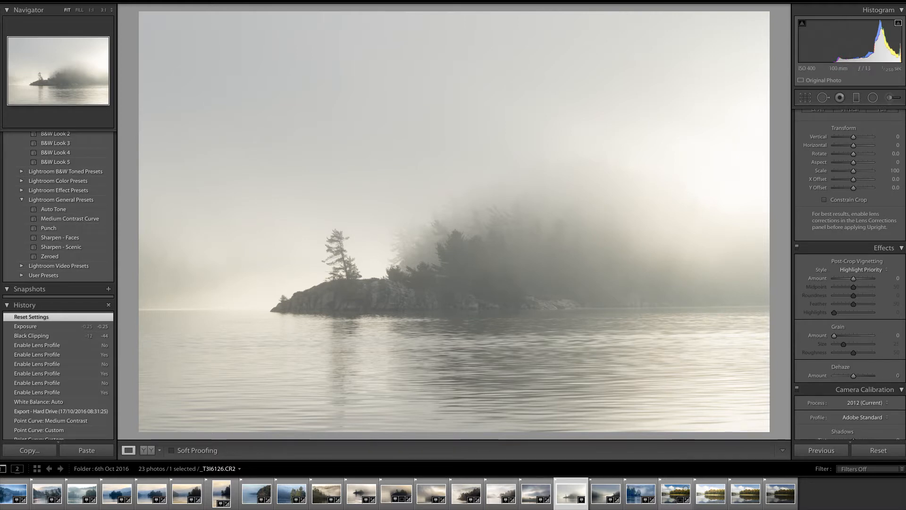
{"action": "scroll", "coordinate": [851, 274], "scroll_direction": "up", "scroll_amount": 15}
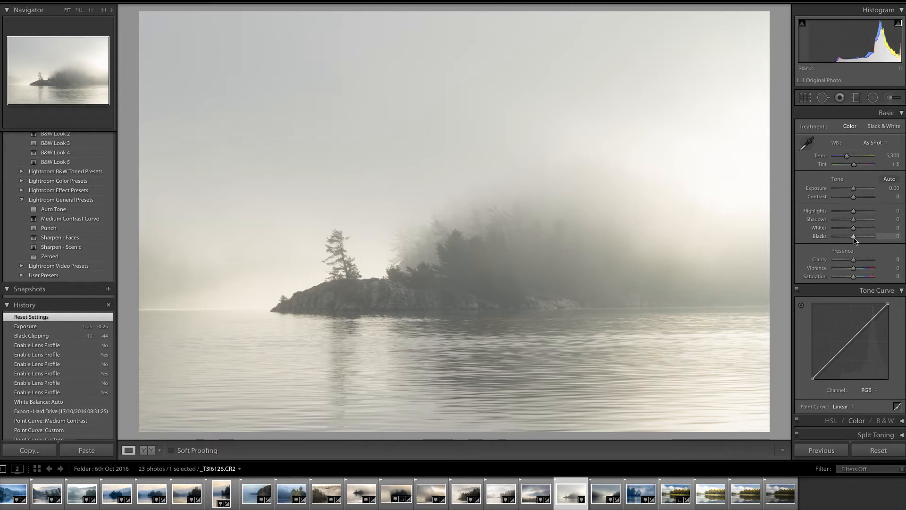
{"action": "left_click_drag", "start_coordinate": [854, 237], "coordinate": [844, 240]}
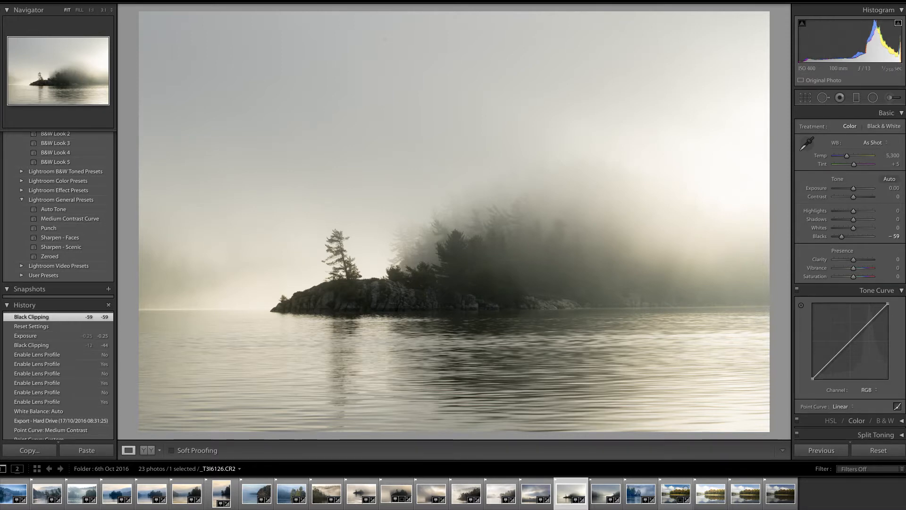
Scroll through the develop panels to review the available adjustments
{"action": "scroll", "coordinate": [850, 273], "scroll_direction": "down", "scroll_amount": 3}
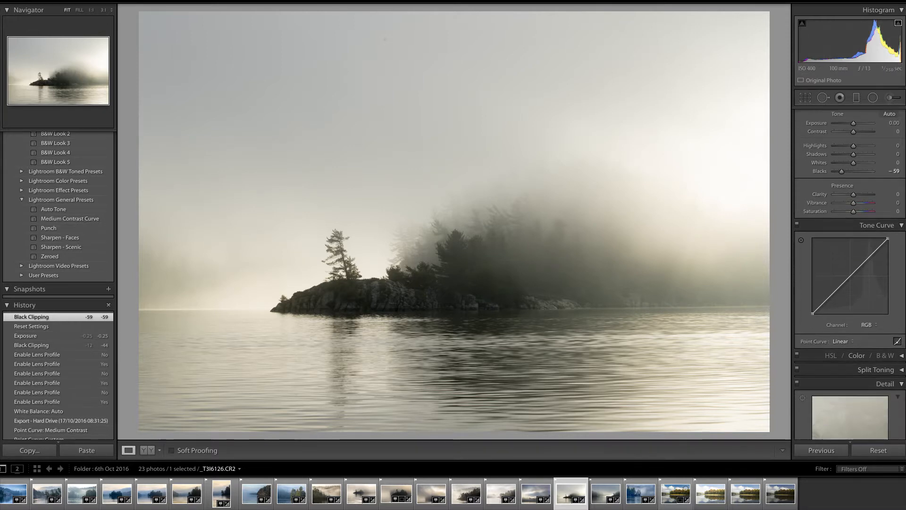
{"action": "scroll", "coordinate": [849, 274], "scroll_direction": "down", "scroll_amount": 1}
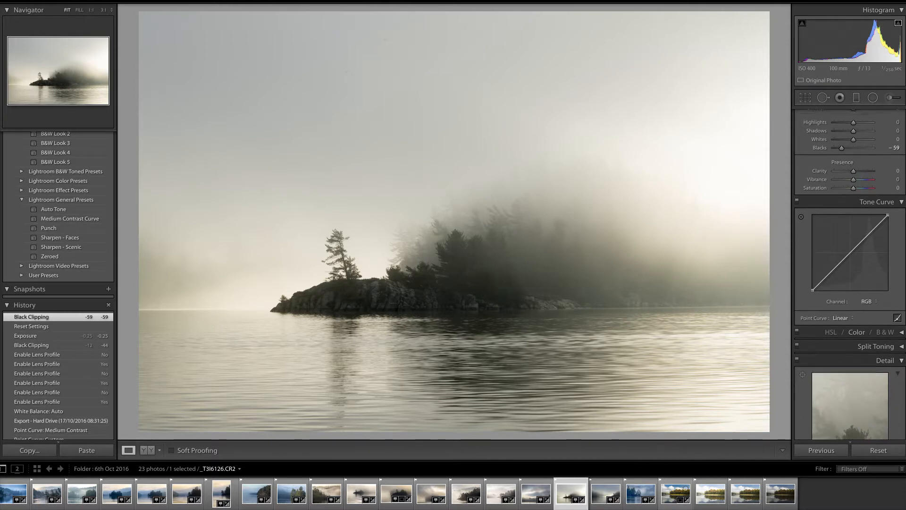
{"action": "scroll", "coordinate": [850, 274], "scroll_direction": "down", "scroll_amount": 3}
{"action": "scroll", "coordinate": [850, 274], "scroll_direction": "down", "scroll_amount": 15}
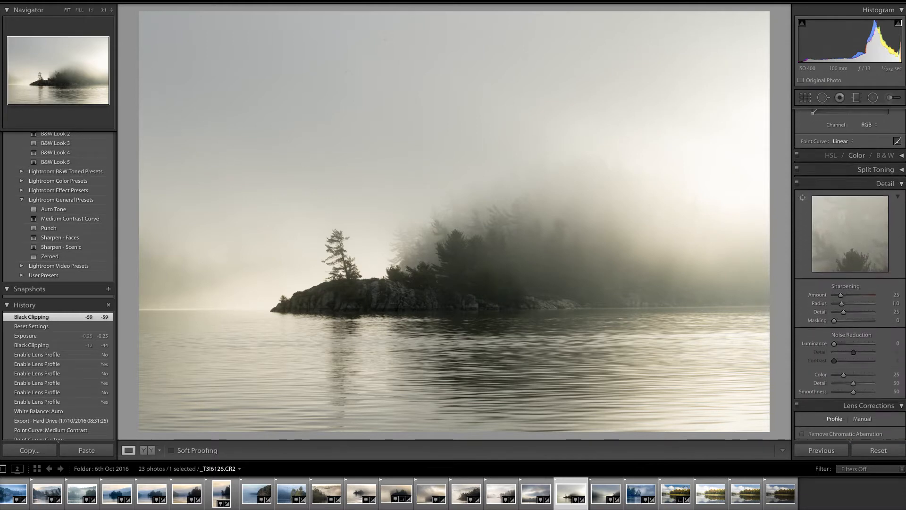
{"action": "scroll", "coordinate": [849, 274], "scroll_direction": "down", "scroll_amount": 5}
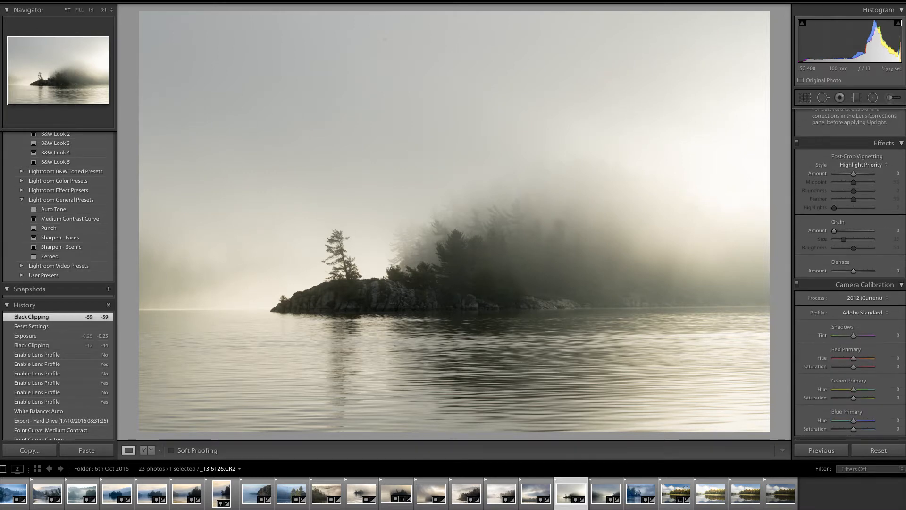
{"action": "scroll", "coordinate": [849, 274], "scroll_direction": "up", "scroll_amount": 15}
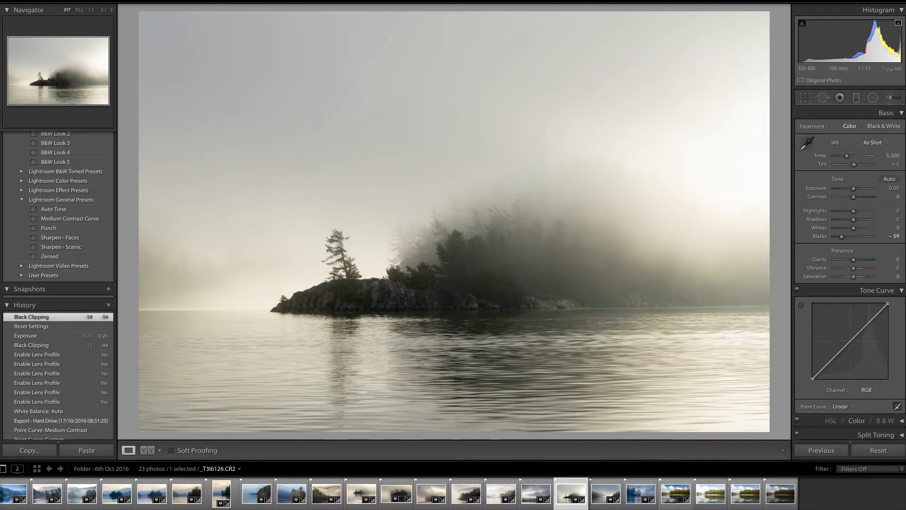
Set the Dehaze amount to +60
{"action": "scroll", "coordinate": [850, 274], "scroll_direction": "down", "scroll_amount": 5}
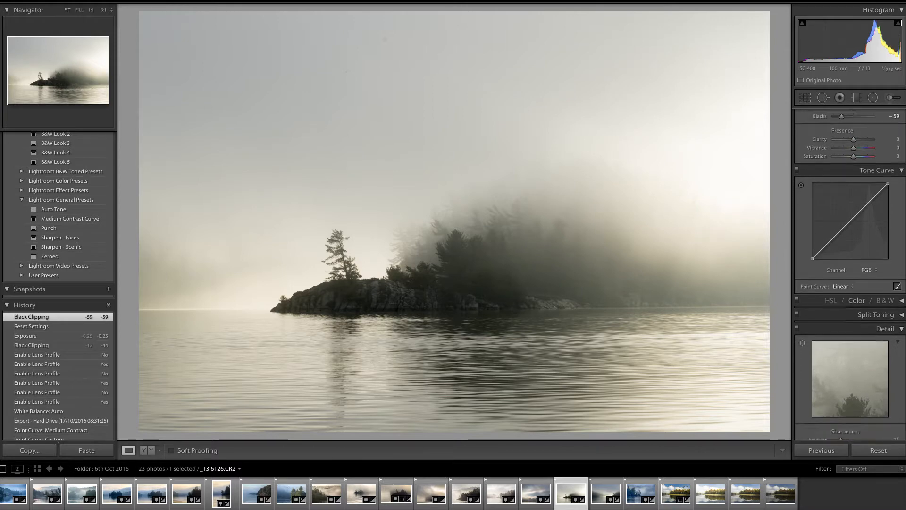
{"action": "scroll", "coordinate": [850, 274], "scroll_direction": "down", "scroll_amount": 8}
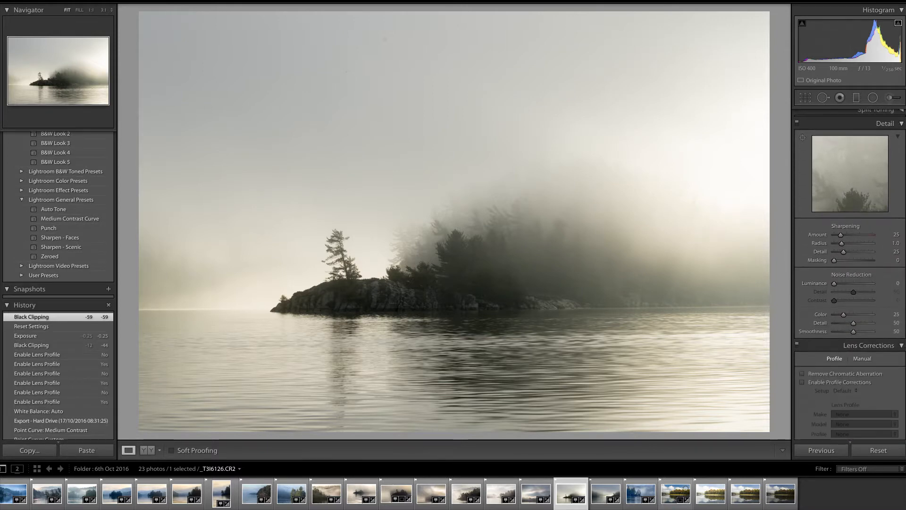
{"action": "scroll", "coordinate": [850, 274], "scroll_direction": "down", "scroll_amount": 18}
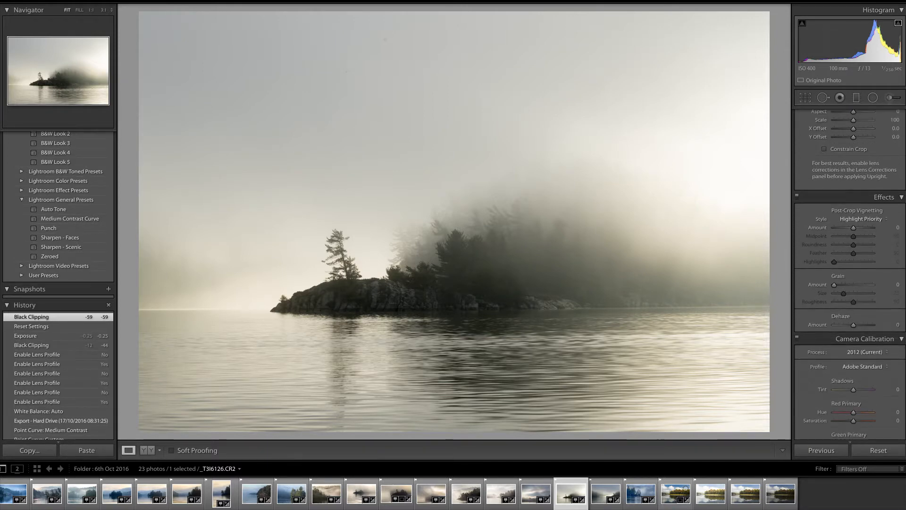
{"action": "scroll", "coordinate": [852, 272], "scroll_direction": "down", "scroll_amount": 2}
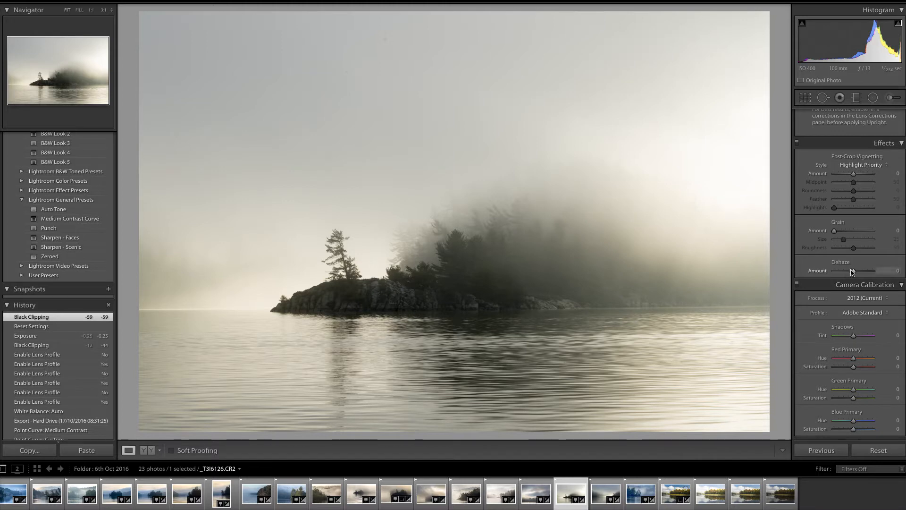
{"action": "left_click_drag", "start_coordinate": [856, 273], "coordinate": [867, 274]}
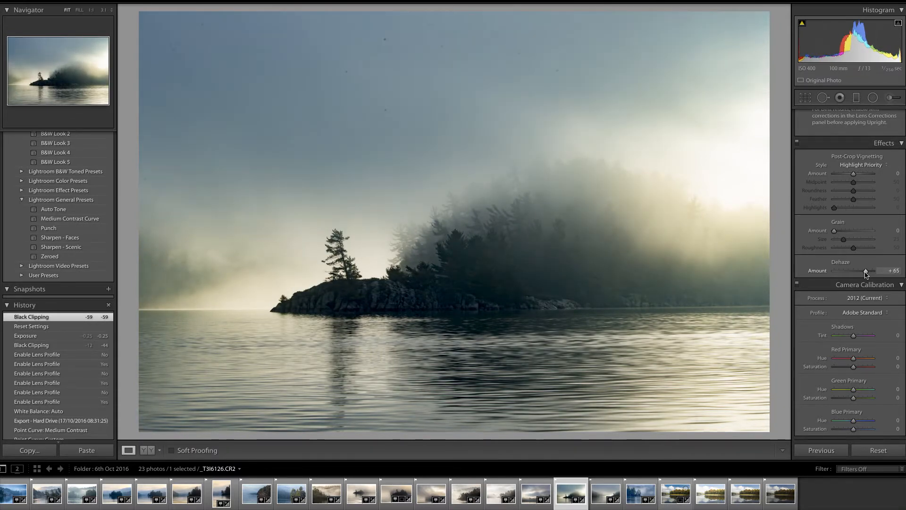
{"action": "left_click_drag", "start_coordinate": [867, 274], "coordinate": [865, 275]}
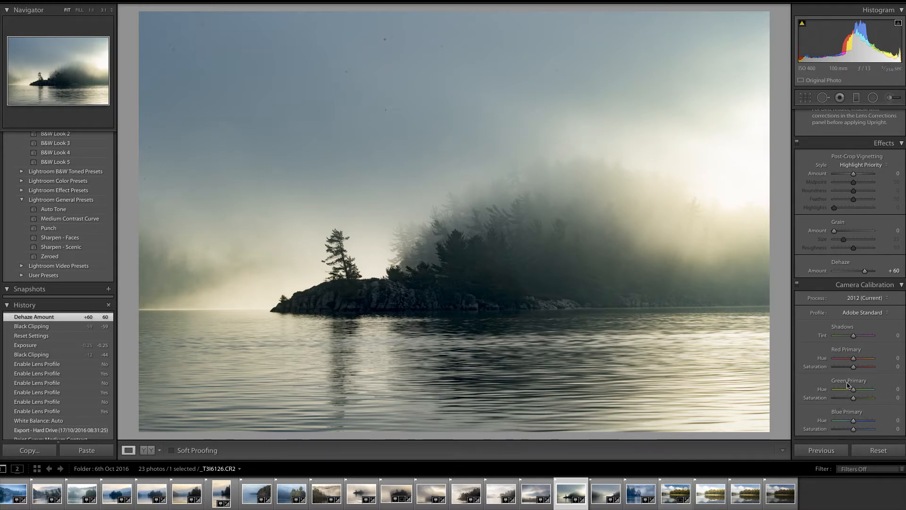
Raise Blacks to -46
{"action": "scroll", "coordinate": [902, 338], "scroll_direction": "up", "scroll_amount": 5}
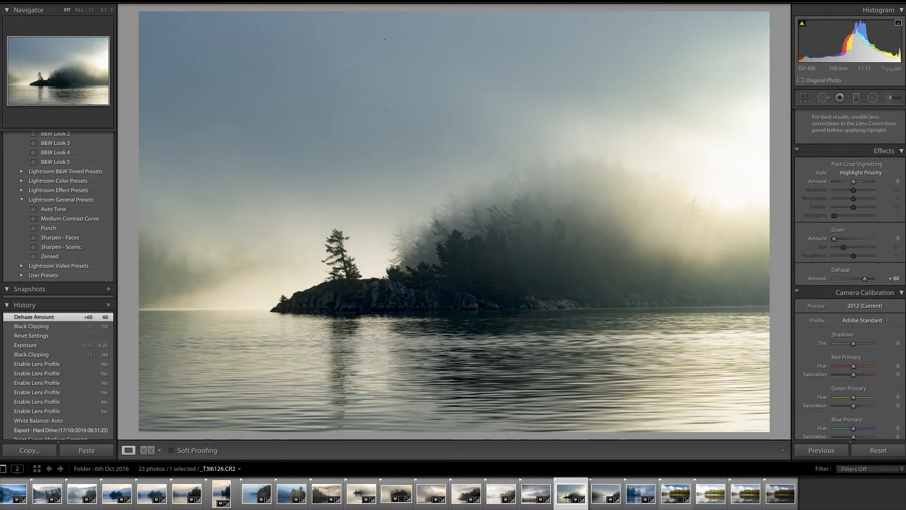
{"action": "scroll", "coordinate": [902, 338], "scroll_direction": "up", "scroll_amount": 15}
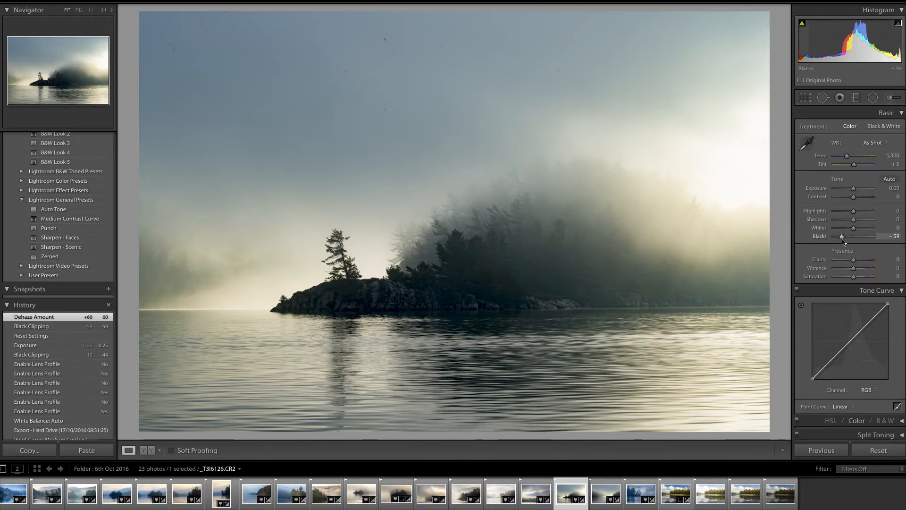
{"action": "left_click_drag", "start_coordinate": [843, 239], "coordinate": [844, 238]}
{"action": "left_click_drag", "start_coordinate": [845, 239], "coordinate": [847, 240]}
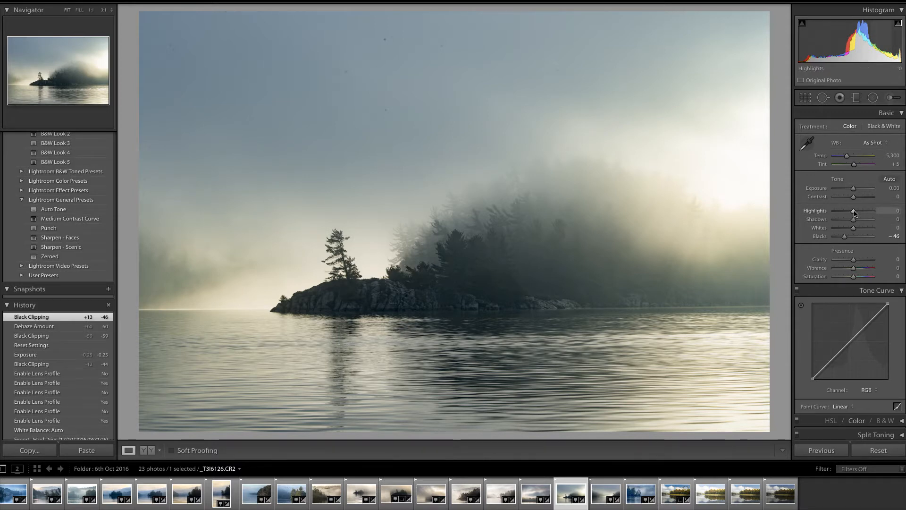
Lower Highlights to -50
{"action": "left_click_drag", "start_coordinate": [854, 211], "coordinate": [842, 217]}
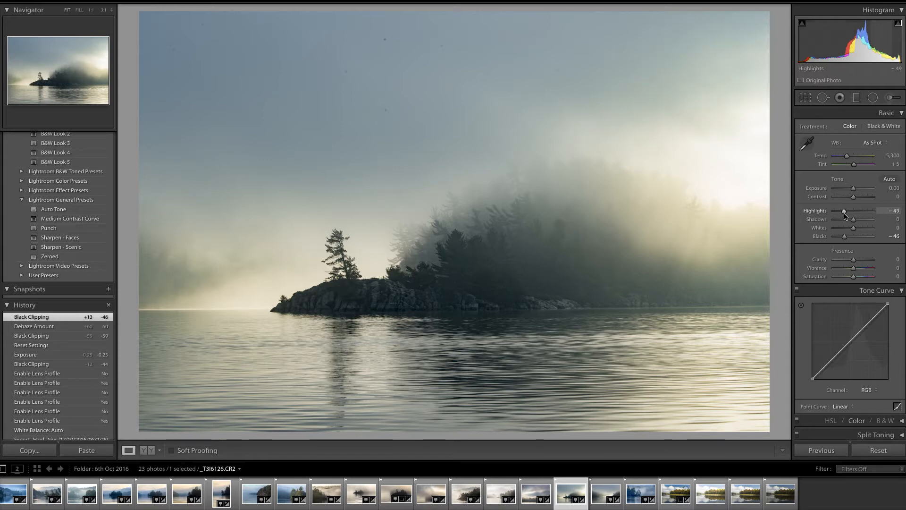
{"action": "key", "text": "Return"}
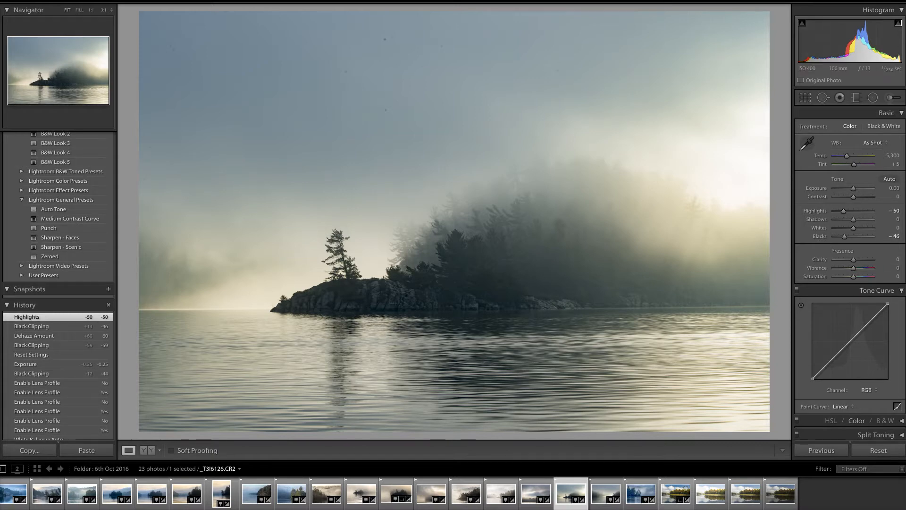
Toggle lens profile corrections on and off to compare their effect, leaving them disabled
{"action": "scroll", "coordinate": [849, 274], "scroll_direction": "down", "scroll_amount": 2}
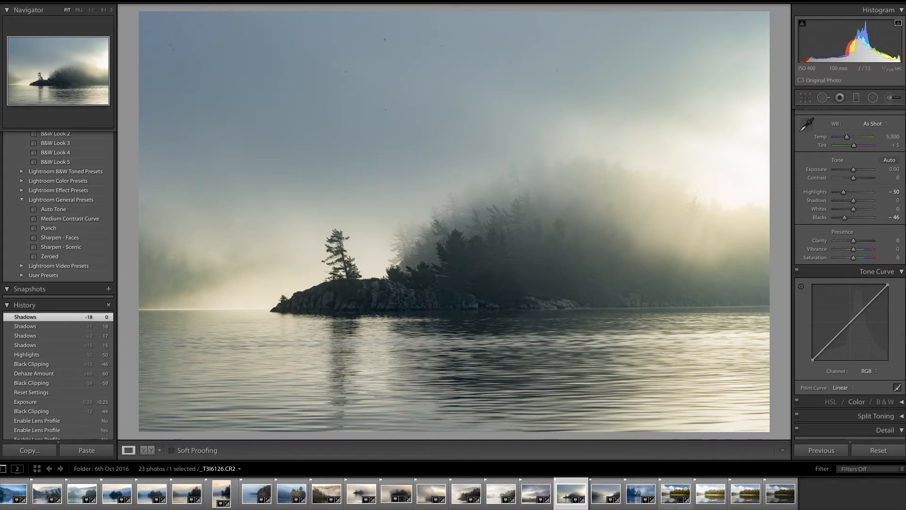
{"action": "scroll", "coordinate": [850, 274], "scroll_direction": "down", "scroll_amount": 10}
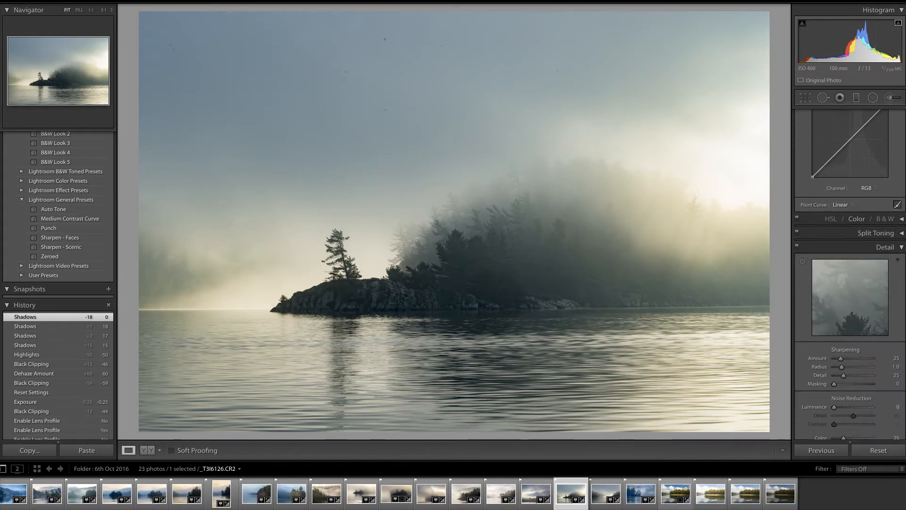
{"action": "scroll", "coordinate": [850, 274], "scroll_direction": "down", "scroll_amount": 8}
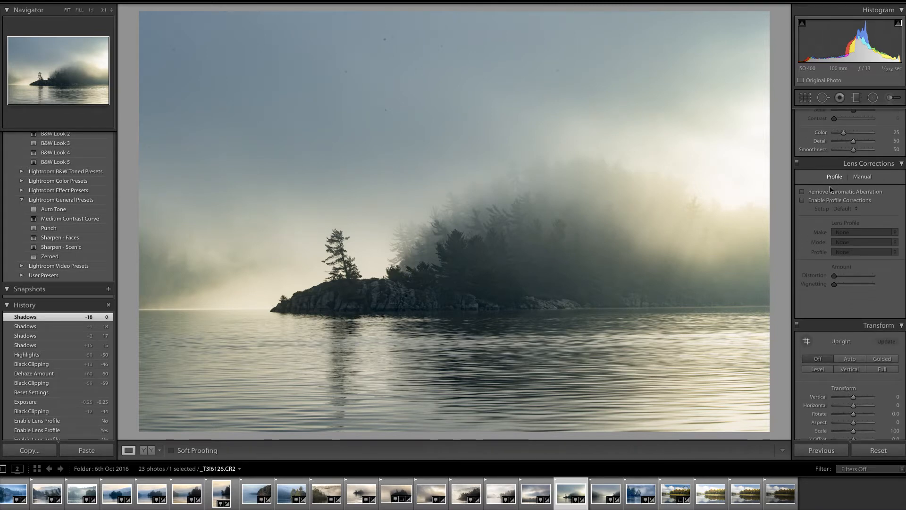
{"action": "left_click", "coordinate": [802, 201]}
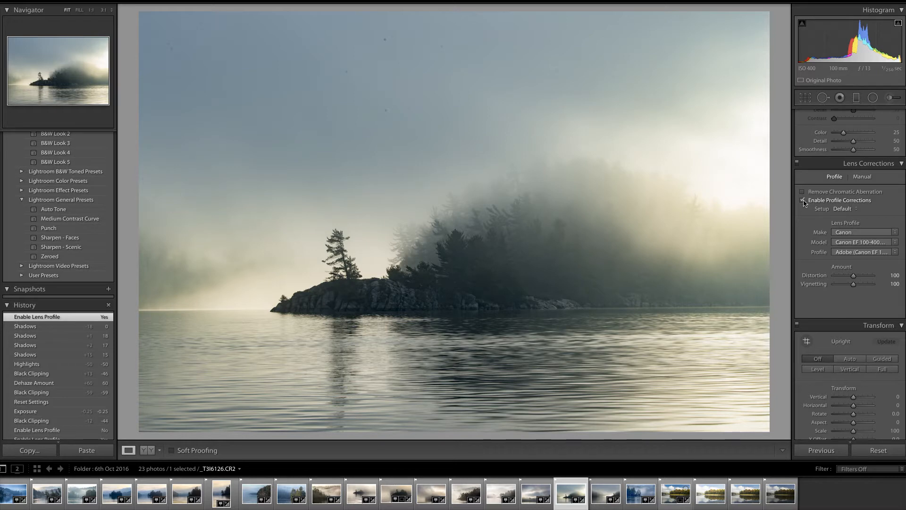
{"action": "left_click", "coordinate": [803, 202]}
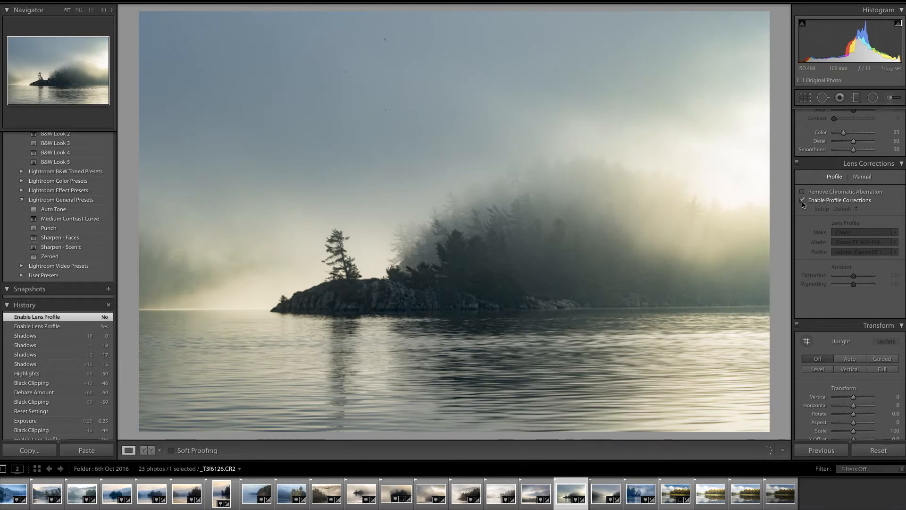
{"action": "left_click", "coordinate": [804, 202]}
{"action": "left_click", "coordinate": [805, 203]}
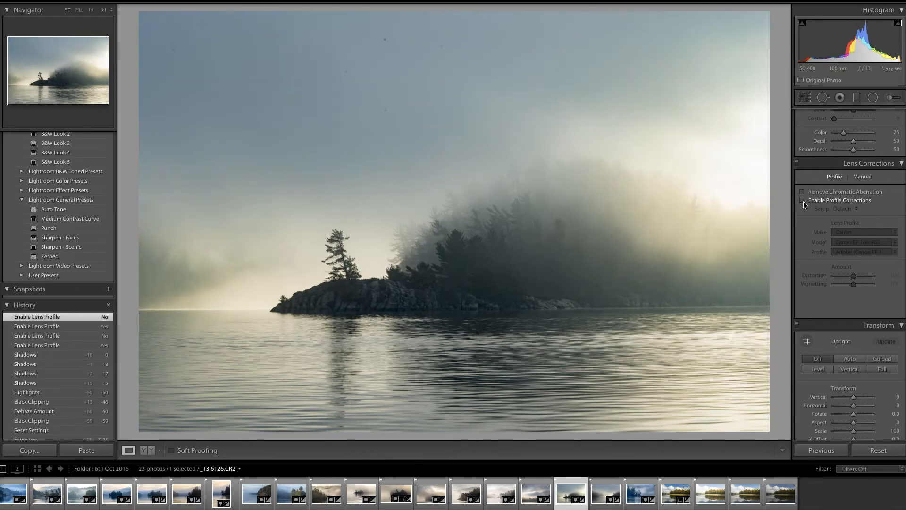
{"action": "left_click", "coordinate": [804, 202]}
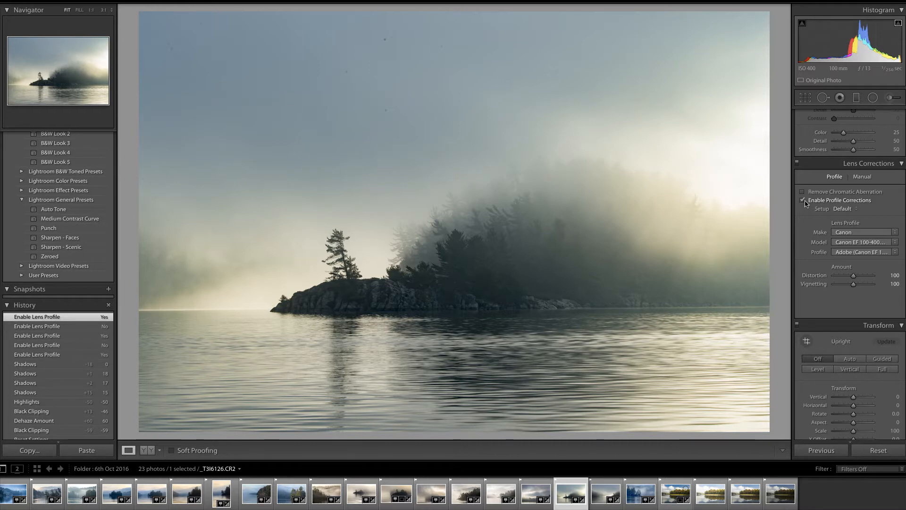
{"action": "left_click", "coordinate": [804, 202]}
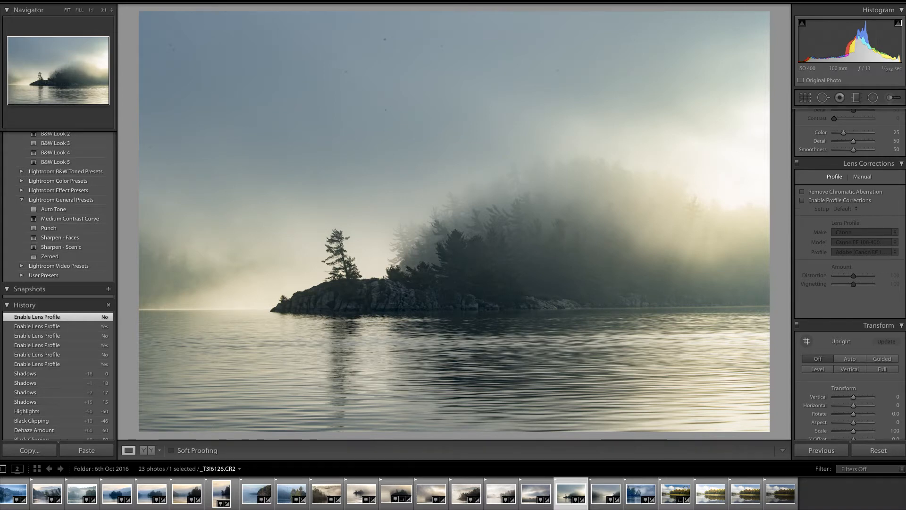
Add a graduated filter across the sky, fading from the upper area down toward the treetops
{"action": "scroll", "coordinate": [903, 222], "scroll_direction": "up", "scroll_amount": 5}
{"action": "scroll", "coordinate": [904, 222], "scroll_direction": "up", "scroll_amount": 10}
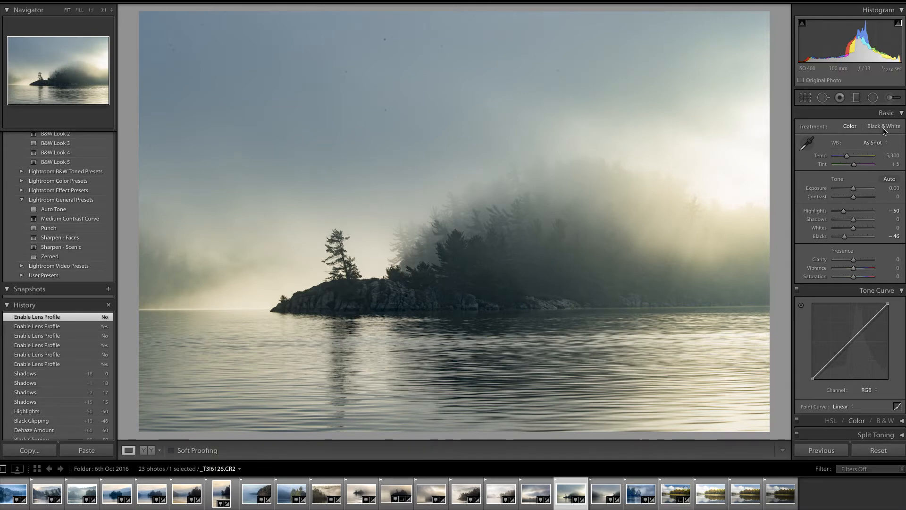
{"action": "left_click", "coordinate": [857, 98]}
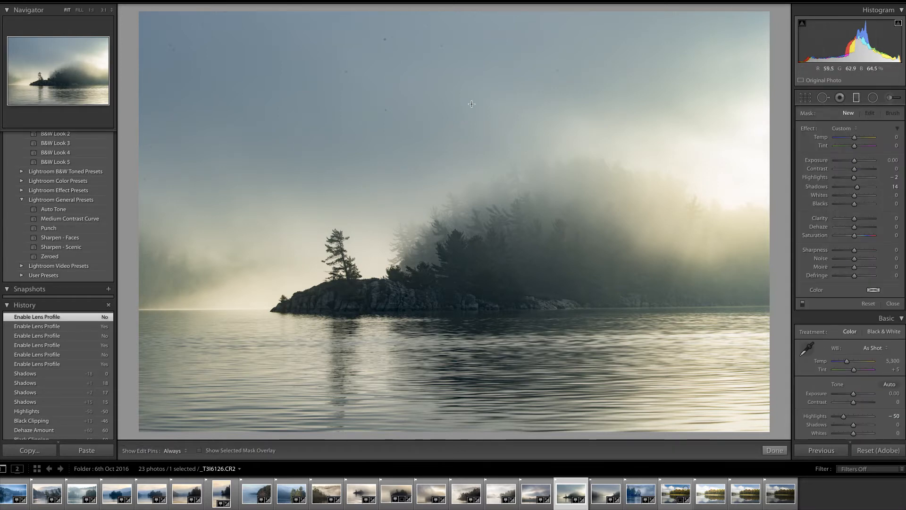
{"action": "left_click_drag", "start_coordinate": [471, 103], "coordinate": [476, 206]}
{"action": "left_click_drag", "start_coordinate": [471, 155], "coordinate": [471, 171]}
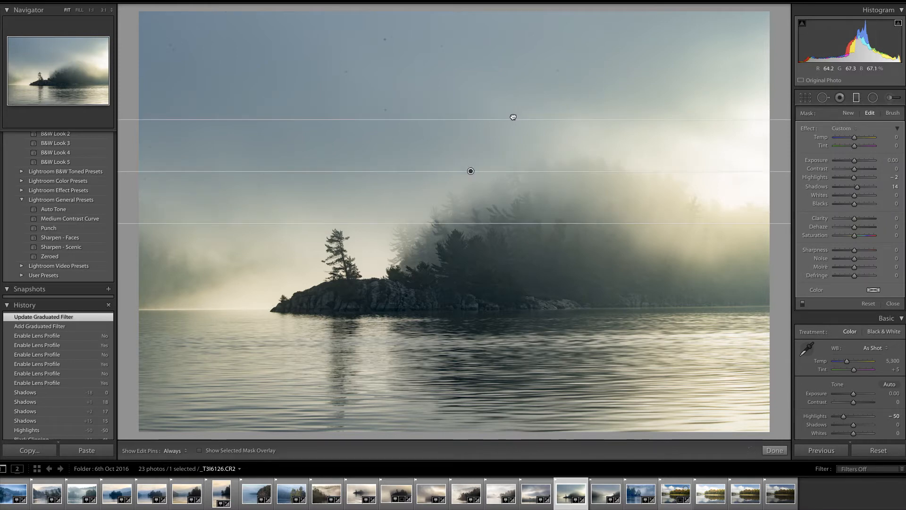
{"action": "left_click_drag", "start_coordinate": [513, 117], "coordinate": [508, 114]}
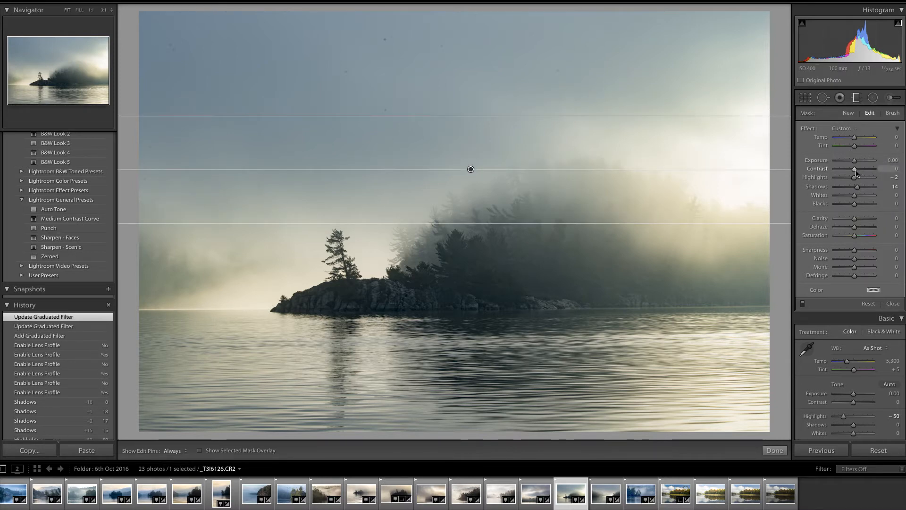
Set the graduated filter's Exposure to -0.41, nudge its upper edge, and finish the filter
{"action": "left_click_drag", "start_coordinate": [855, 162], "coordinate": [854, 166]}
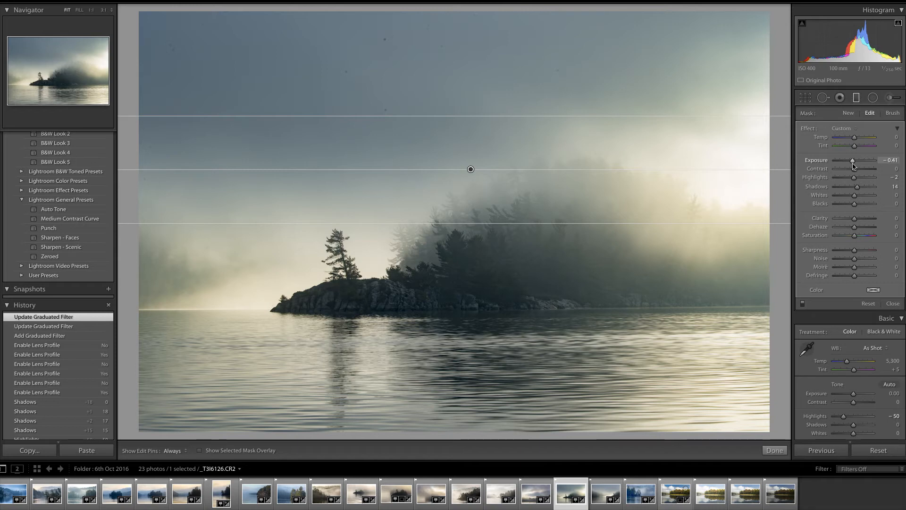
{"action": "left_click", "coordinate": [853, 162]}
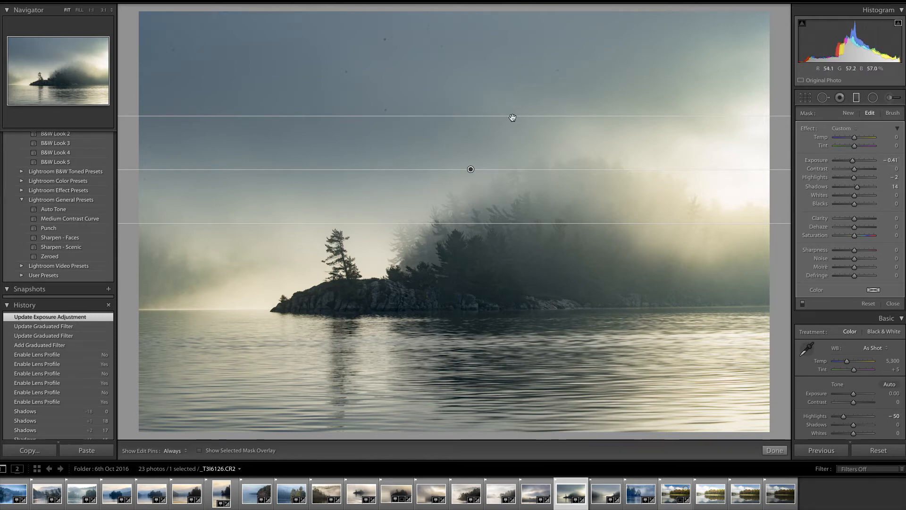
{"action": "left_click_drag", "start_coordinate": [512, 116], "coordinate": [525, 112]}
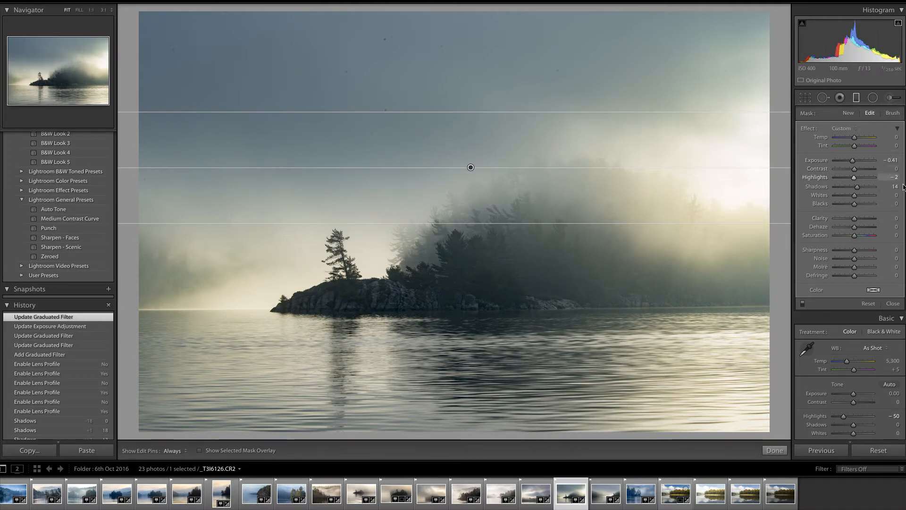
{"action": "left_click", "coordinate": [775, 451]}
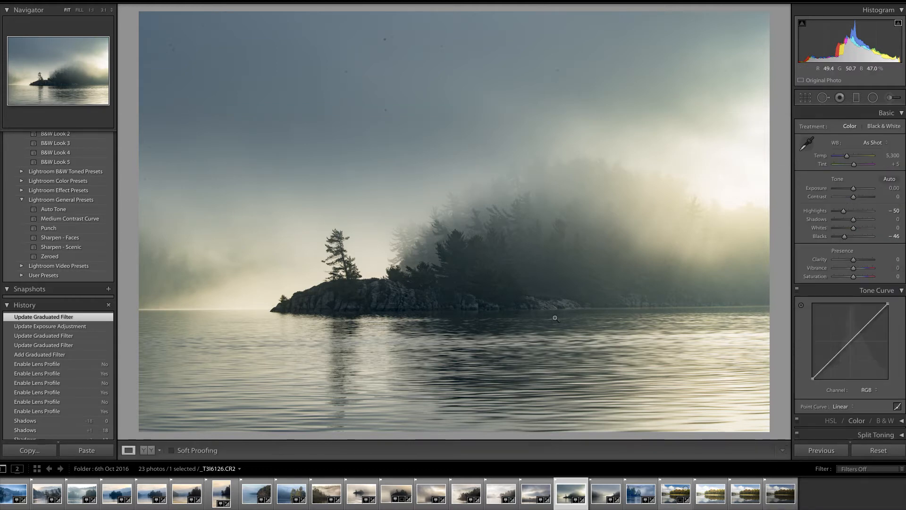
Add a second graduated filter over the water just below the horizon and set its Contrast to 36
{"action": "left_click", "coordinate": [857, 99]}
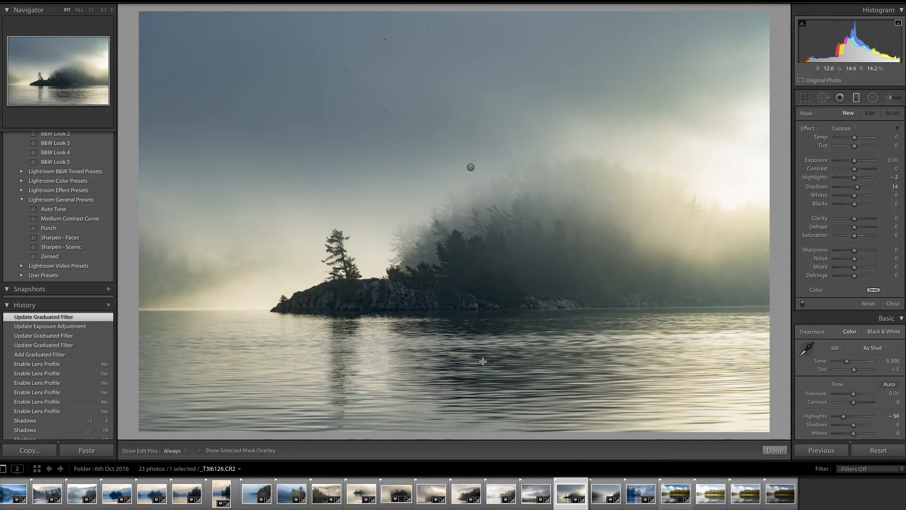
{"action": "key", "text": "shift"}
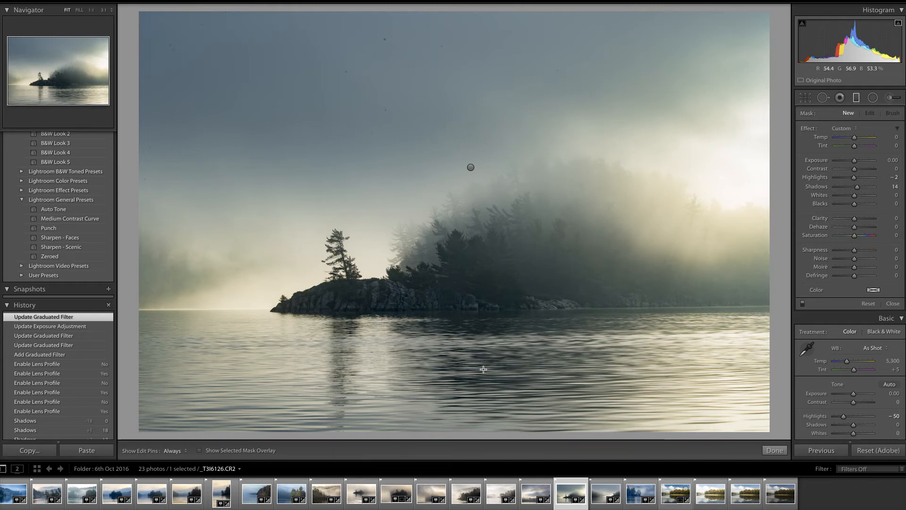
{"action": "mouse_move", "coordinate": [480, 369]}
{"action": "left_mouse_down"}
{"action": "mouse_move", "coordinate": [482, 328]}
{"action": "mouse_move", "coordinate": [481, 353]}
{"action": "left_mouse_up"}
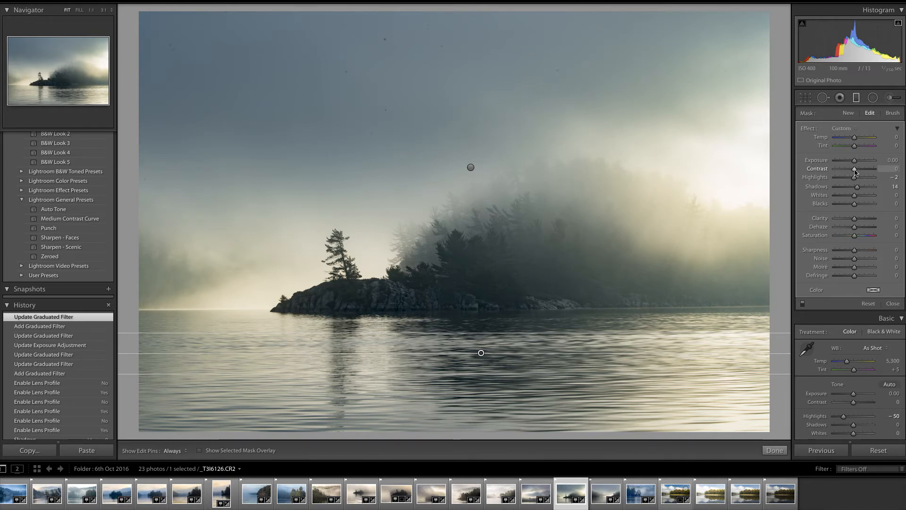
{"action": "left_click_drag", "start_coordinate": [858, 171], "coordinate": [864, 171]}
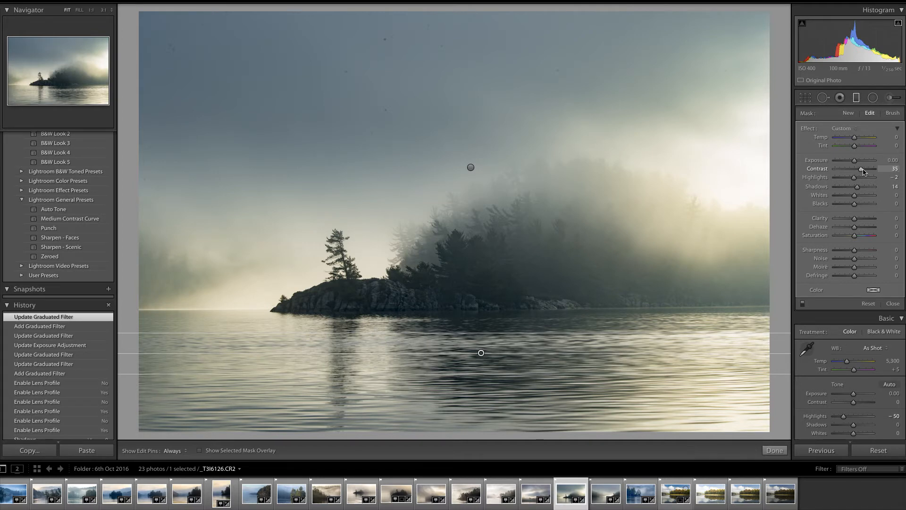
{"action": "left_click_drag", "start_coordinate": [863, 171], "coordinate": [863, 171]}
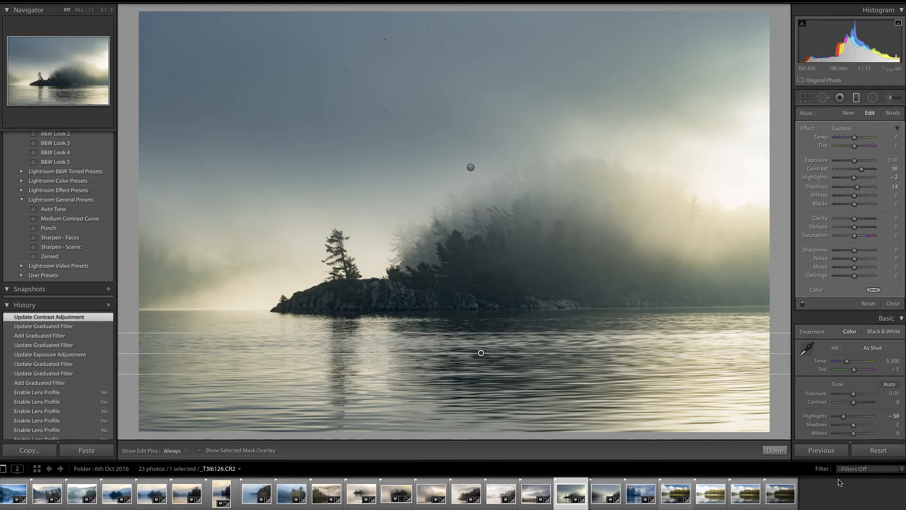
{"action": "left_click", "coordinate": [775, 451]}
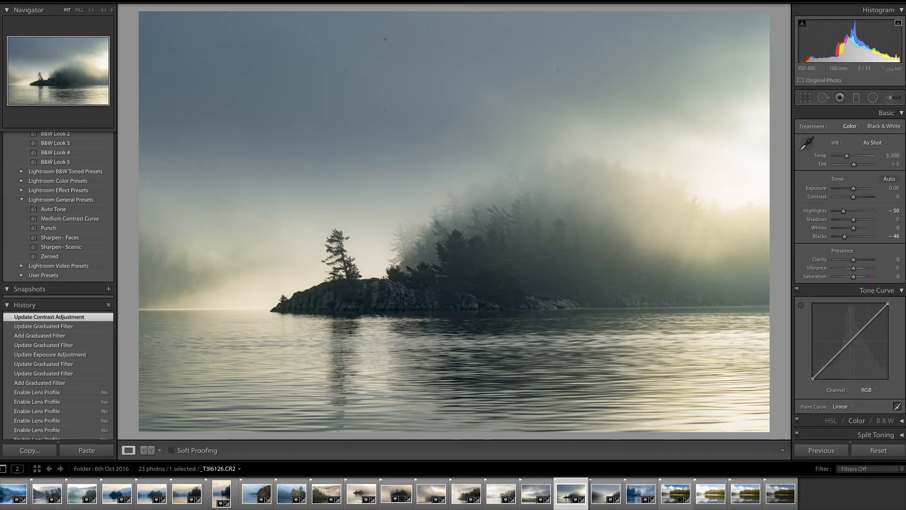
Crop the photo to a 16 x 9 aspect ratio, positioning the frame lower to keep more water
{"action": "left_click", "coordinate": [807, 97]}
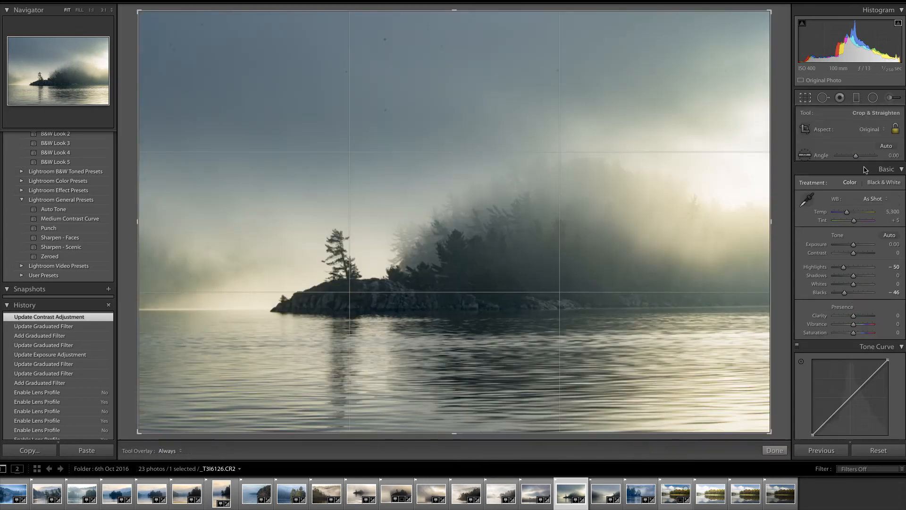
{"action": "left_click", "coordinate": [885, 134]}
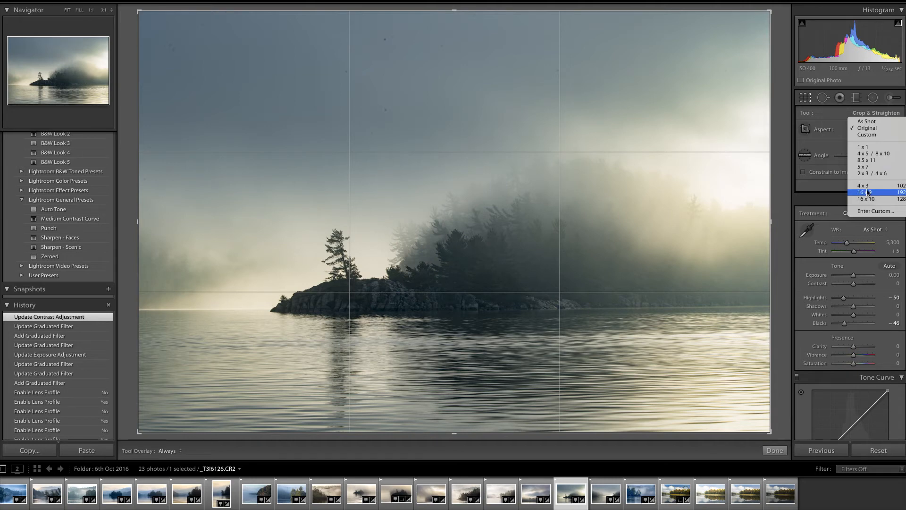
{"action": "left_click", "coordinate": [848, 128]}
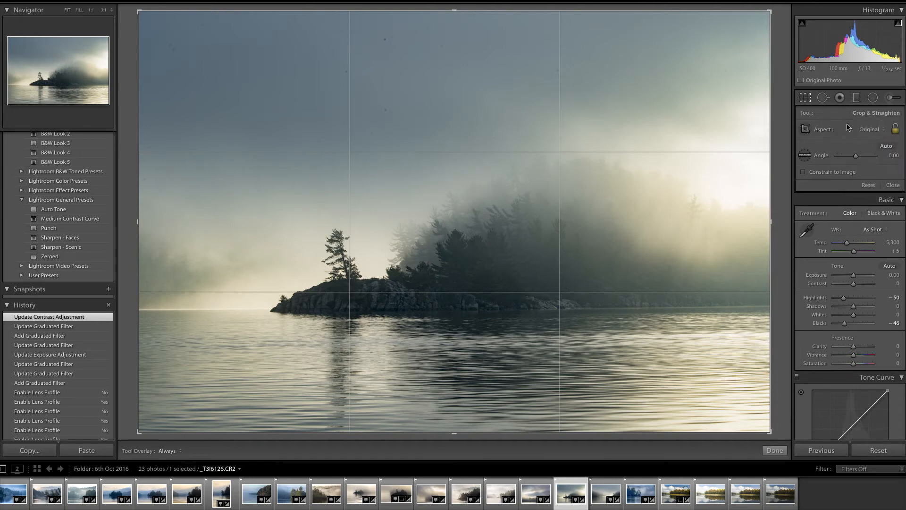
{"action": "left_click", "coordinate": [885, 135]}
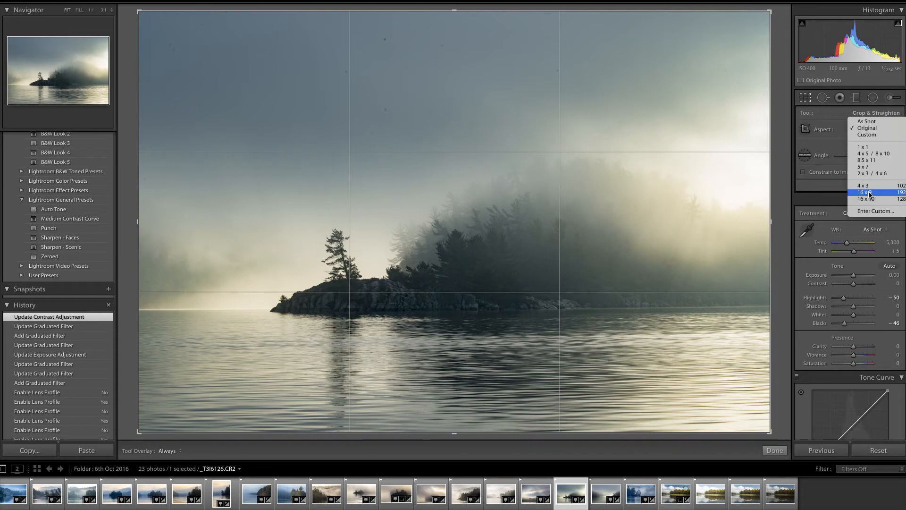
{"action": "left_click", "coordinate": [868, 193]}
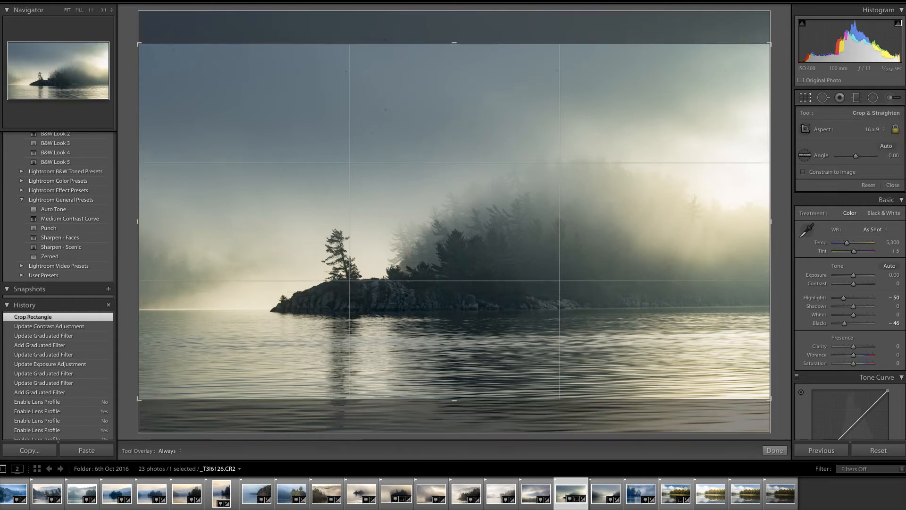
{"action": "left_click_drag", "start_coordinate": [496, 219], "coordinate": [503, 195]}
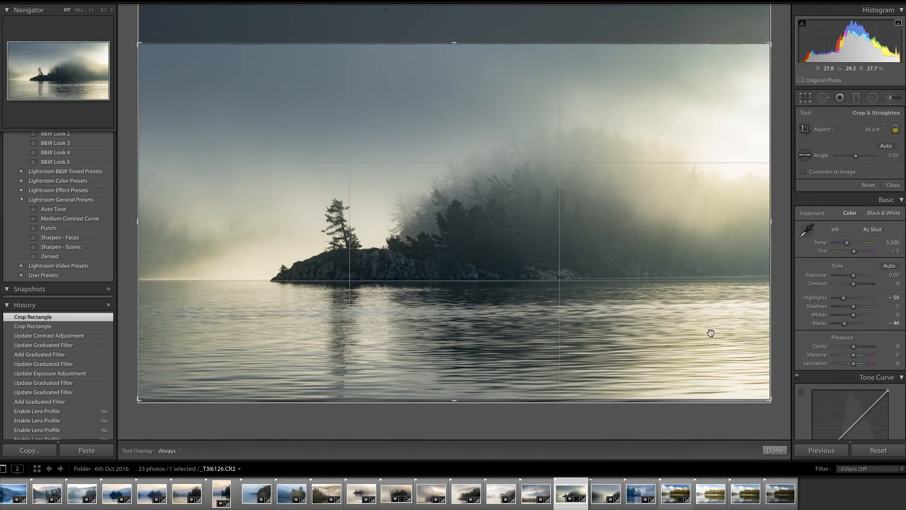
{"action": "left_click", "coordinate": [775, 451]}
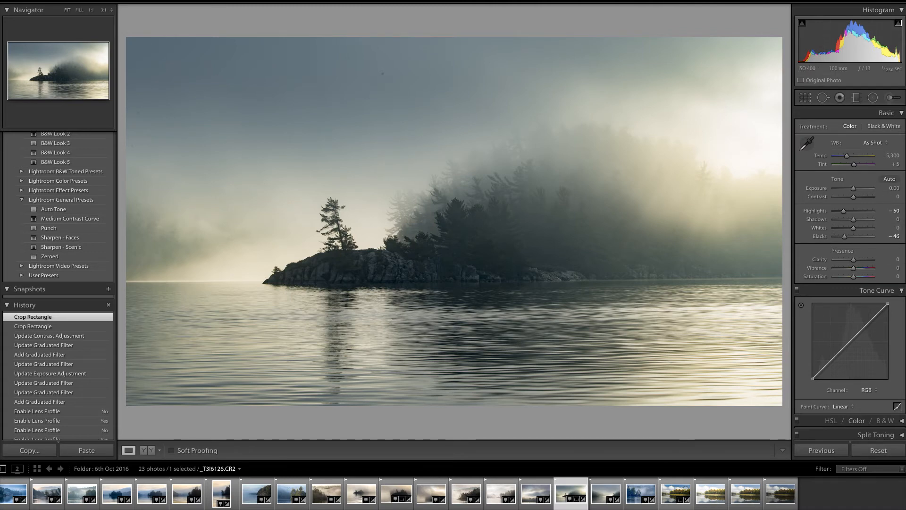
Try Auto white balance and switch back to As Shot
{"action": "left_click", "coordinate": [887, 145]}
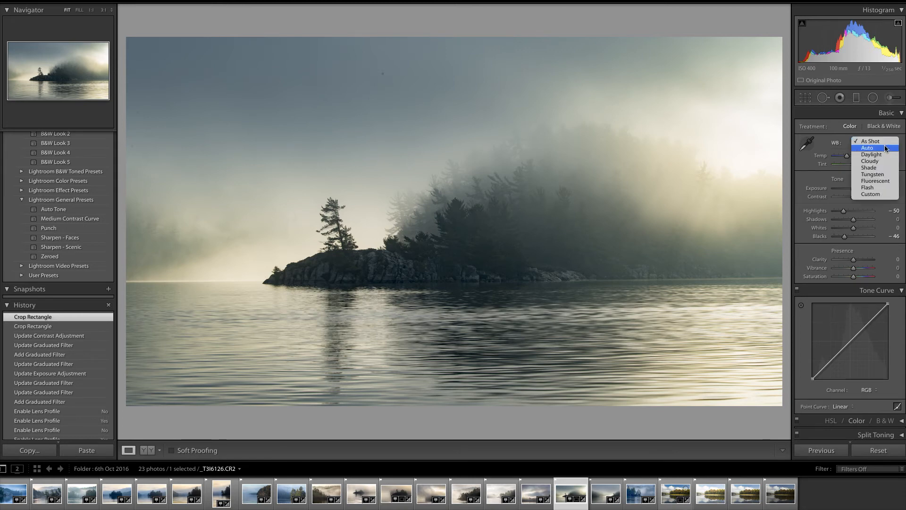
{"action": "left_click", "coordinate": [858, 149]}
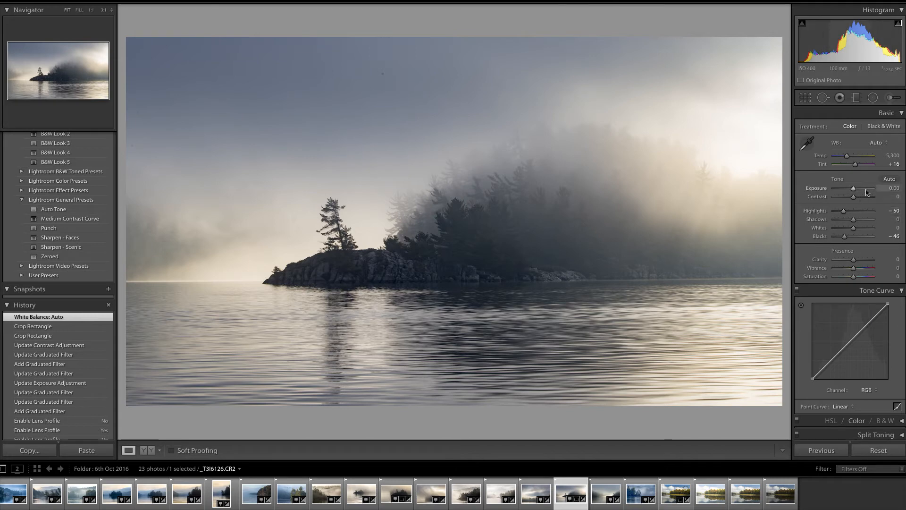
{"action": "left_click", "coordinate": [886, 143]}
{"action": "left_click", "coordinate": [881, 134]}
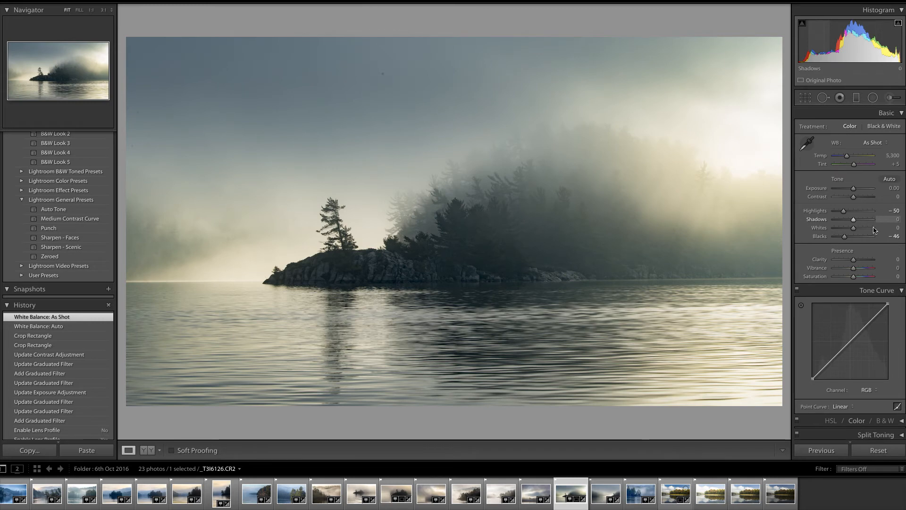
Raise Vibrance to +19
{"action": "left_click_drag", "start_coordinate": [853, 269], "coordinate": [858, 273]}
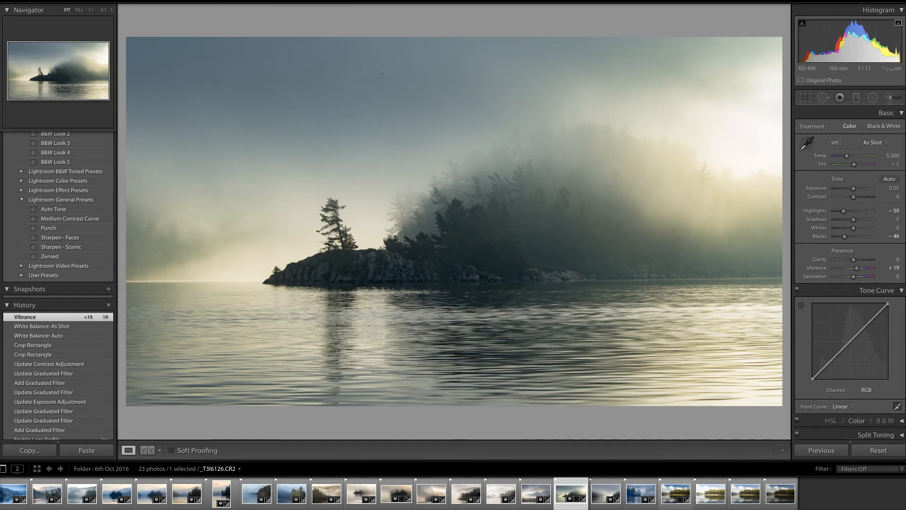
{"action": "scroll", "coordinate": [850, 273], "scroll_direction": "down", "scroll_amount": 6}
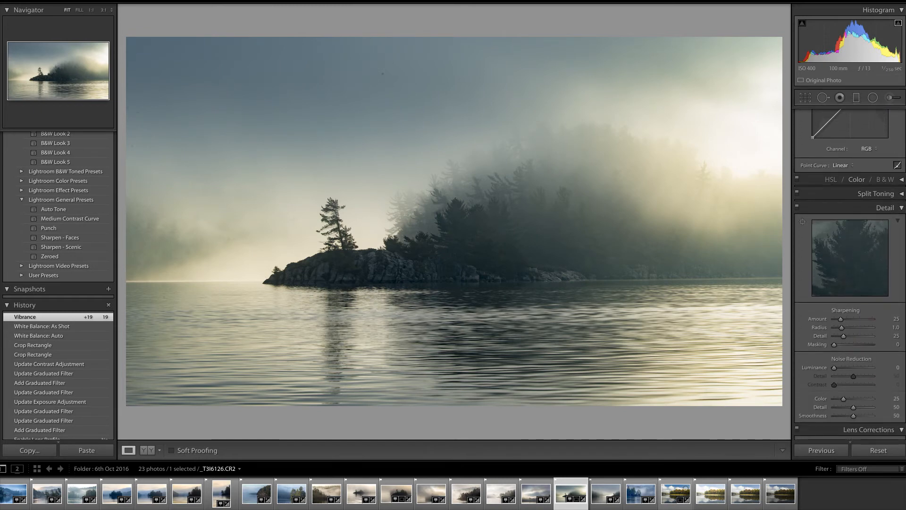
{"action": "scroll", "coordinate": [850, 274], "scroll_direction": "up", "scroll_amount": 1}
Try converting the photo to Black & White, then switch back to Color
{"action": "left_click", "coordinate": [889, 206]}
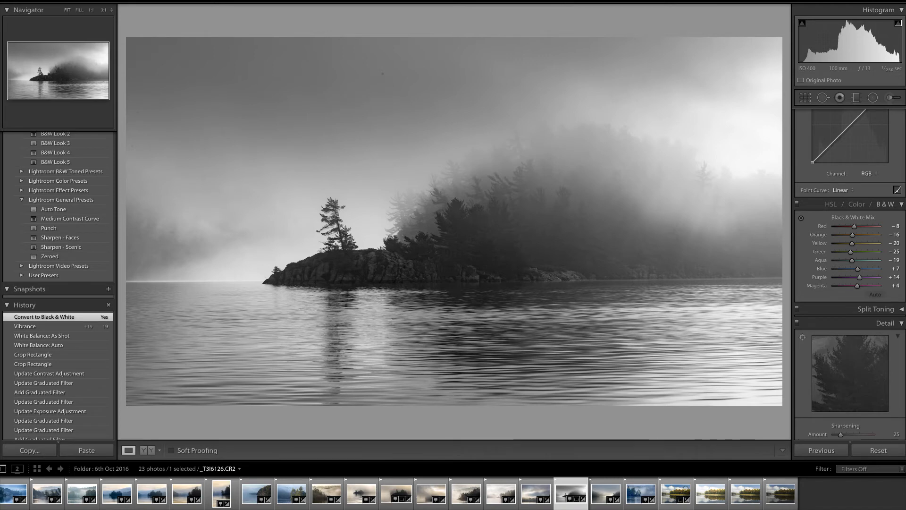
{"action": "scroll", "coordinate": [904, 132], "scroll_direction": "up", "scroll_amount": 5}
{"action": "scroll", "coordinate": [904, 133], "scroll_direction": "up", "scroll_amount": 1}
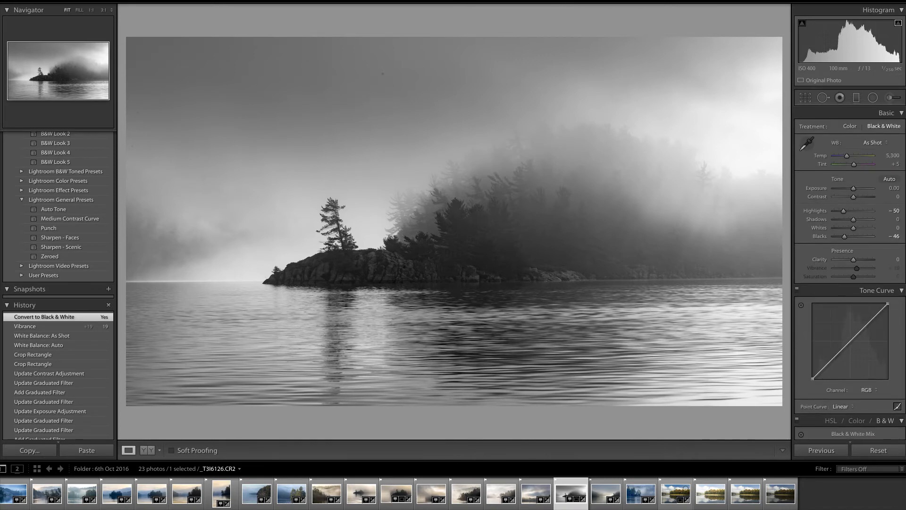
{"action": "scroll", "coordinate": [850, 236], "scroll_direction": "down", "scroll_amount": 5}
{"action": "left_click", "coordinate": [857, 226]}
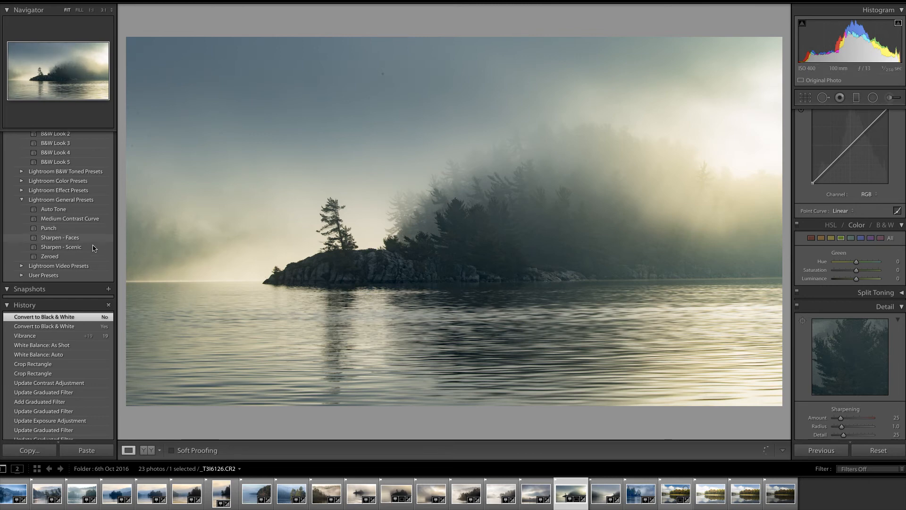
Apply the Sharpen - Scenic preset and set sharpening Masking to 13
{"action": "left_click", "coordinate": [69, 247]}
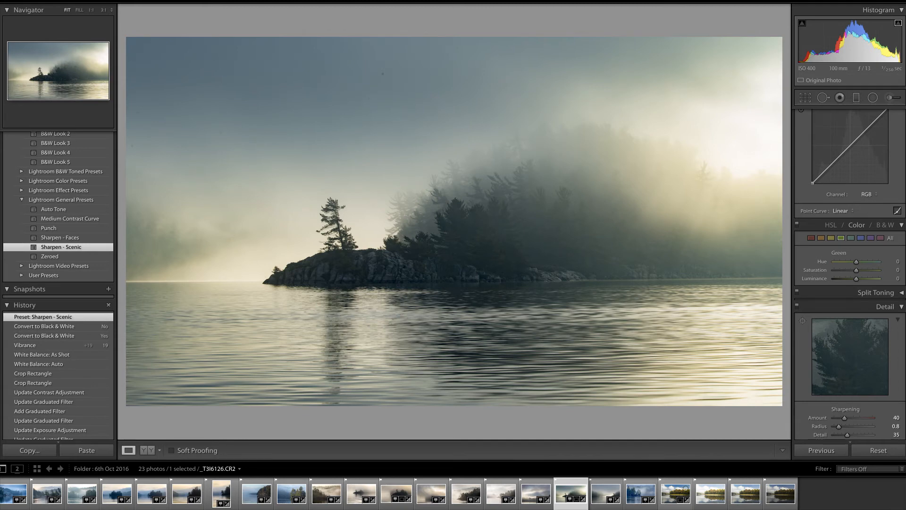
{"action": "scroll", "coordinate": [855, 283], "scroll_direction": "down", "scroll_amount": 5}
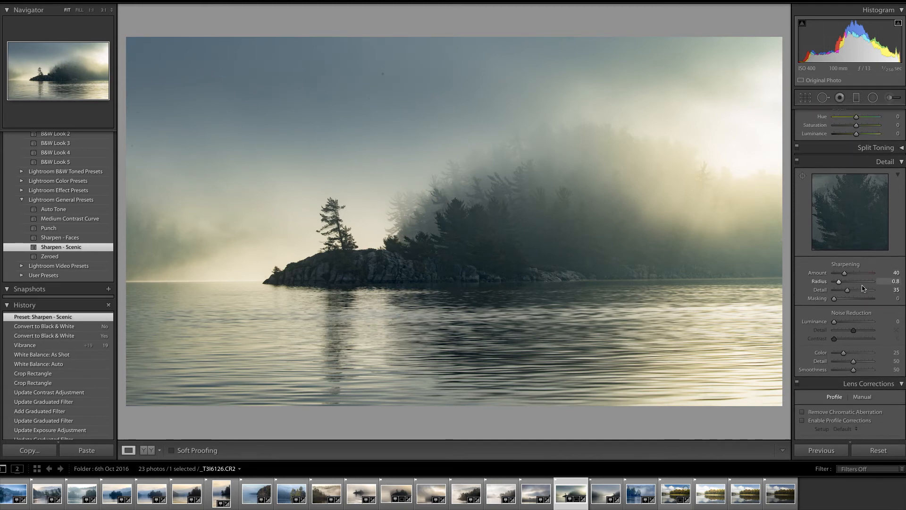
{"action": "key", "text": "alt"}
{"action": "left_click_drag", "start_coordinate": [835, 299], "coordinate": [840, 303]}
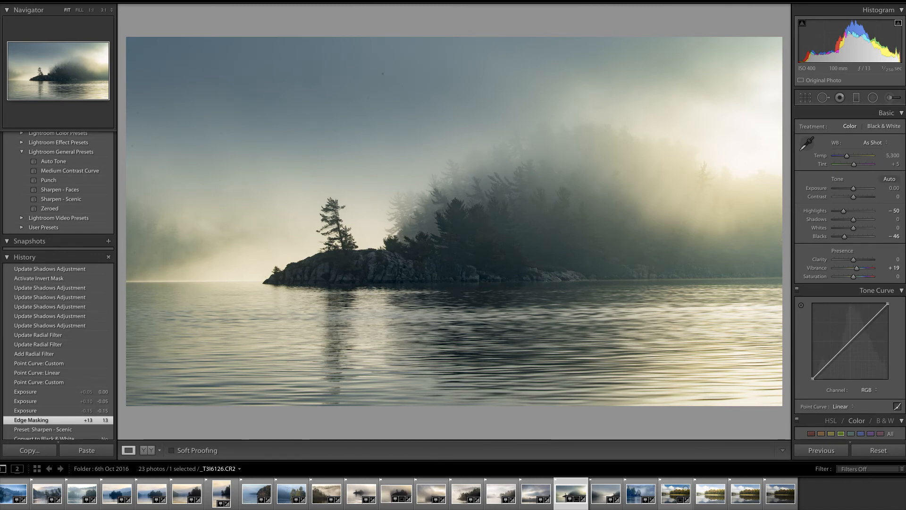
Try bending the tone curve, then reset the point curve to Linear
{"action": "scroll", "coordinate": [850, 274], "scroll_direction": "down", "scroll_amount": 3}
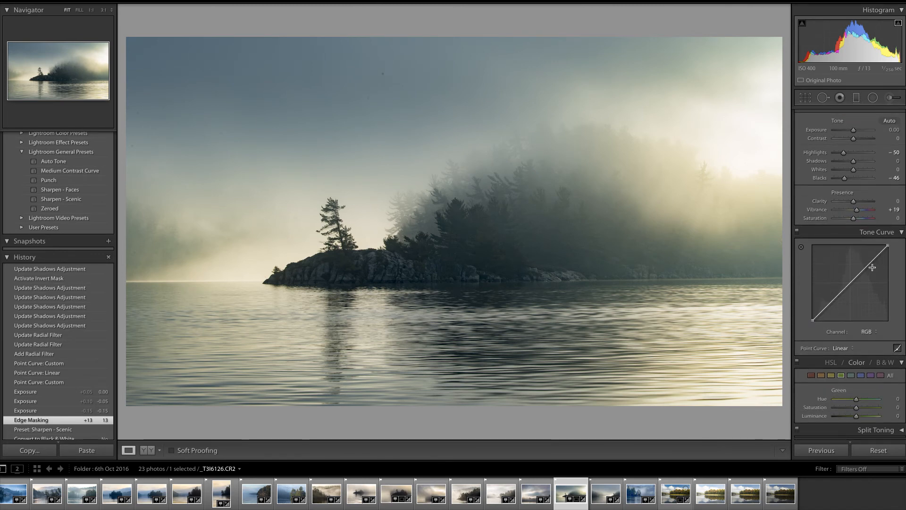
{"action": "left_click_drag", "start_coordinate": [848, 286], "coordinate": [851, 287]}
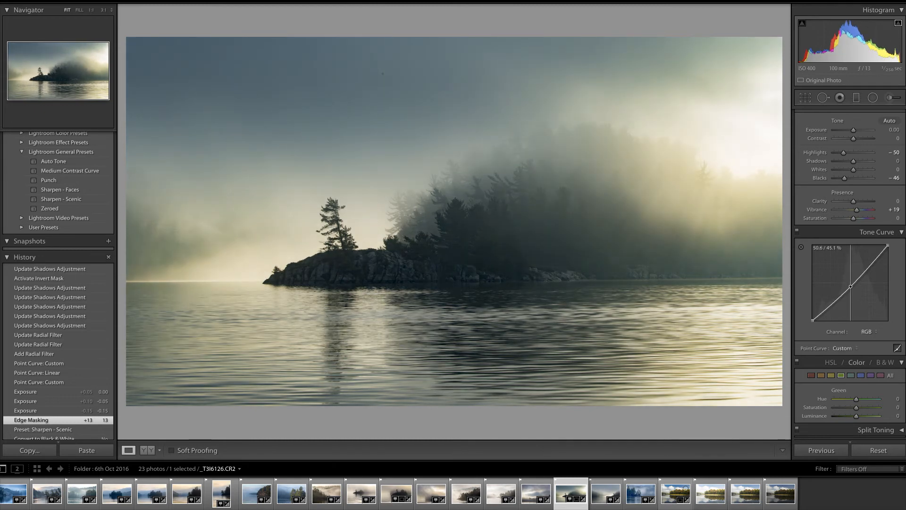
{"action": "left_click_drag", "start_coordinate": [851, 286], "coordinate": [851, 289]}
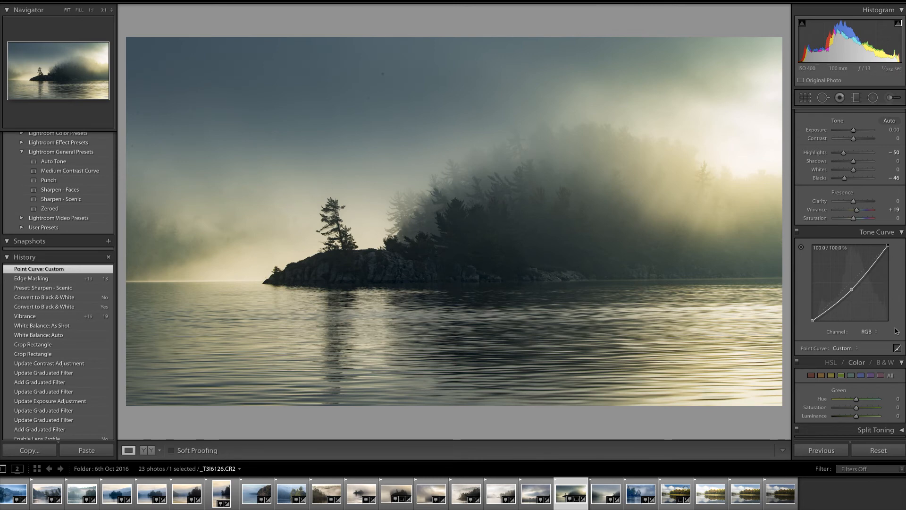
{"action": "left_click", "coordinate": [857, 349]}
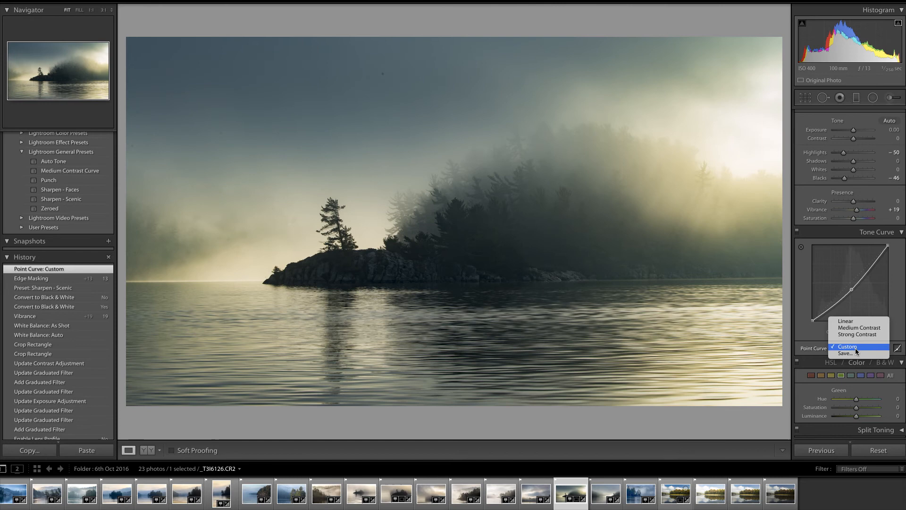
{"action": "left_click", "coordinate": [849, 321]}
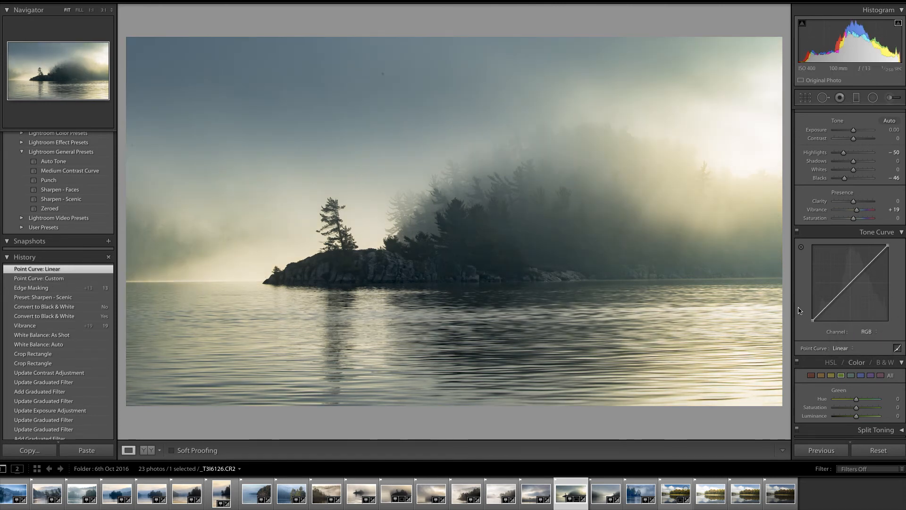
Draw a radial filter around the island, centre it on the island and set Feather to 100
{"action": "left_click", "coordinate": [873, 98]}
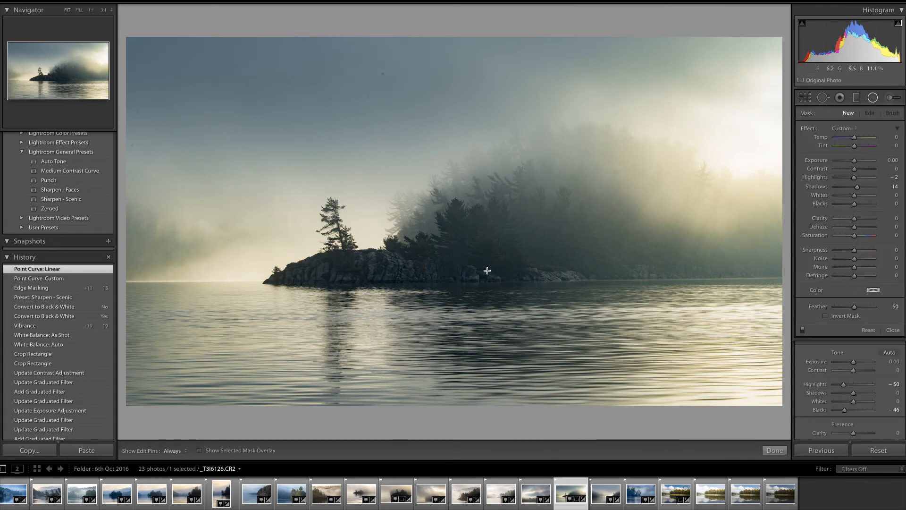
{"action": "left_click_drag", "start_coordinate": [383, 262], "coordinate": [587, 343]}
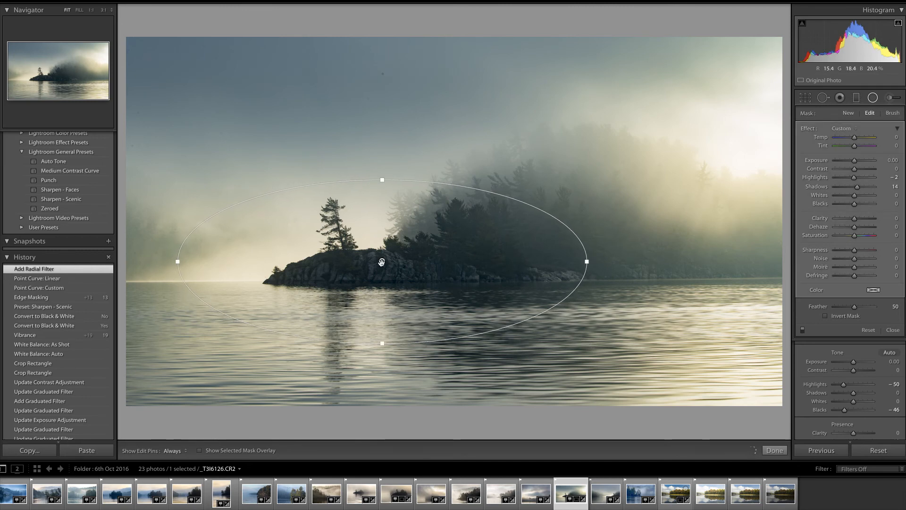
{"action": "left_click_drag", "start_coordinate": [382, 262], "coordinate": [403, 251]}
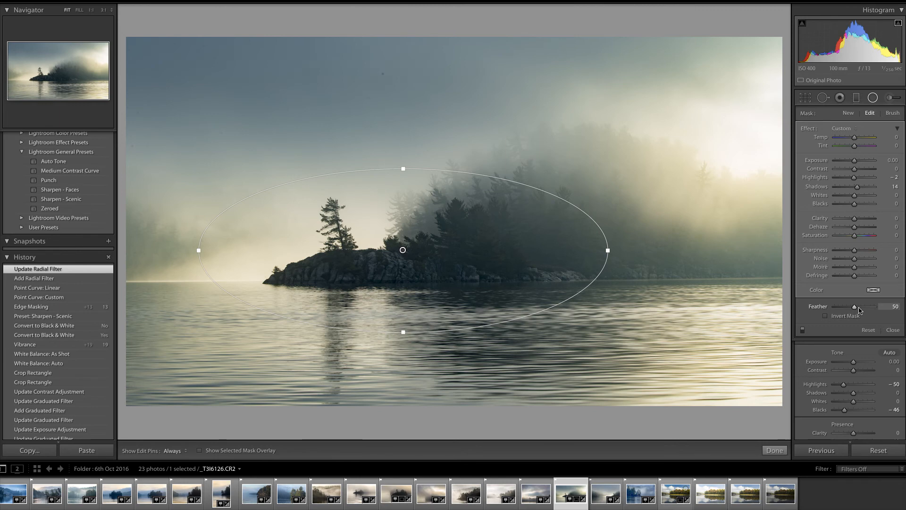
{"action": "left_click_drag", "start_coordinate": [856, 311], "coordinate": [886, 313]}
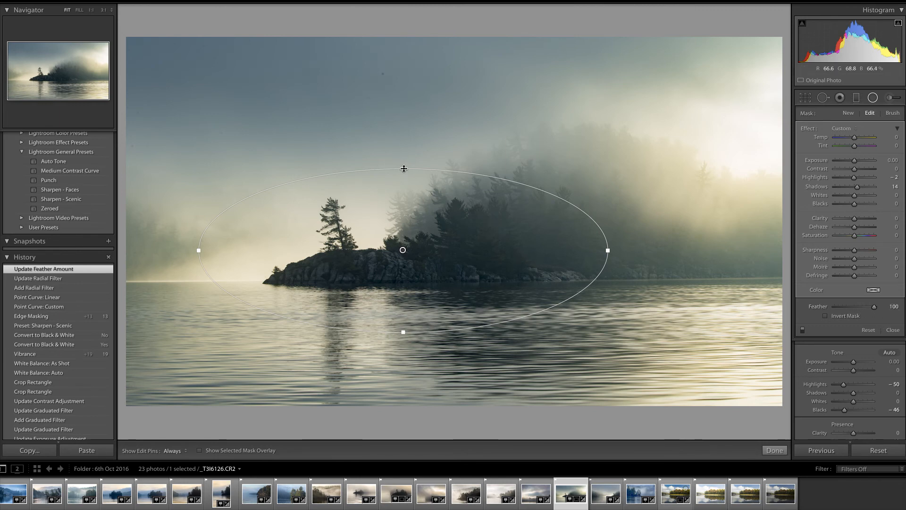
Reshape the radial filter taller and narrower around the island
{"action": "left_click_drag", "start_coordinate": [403, 169], "coordinate": [403, 151]}
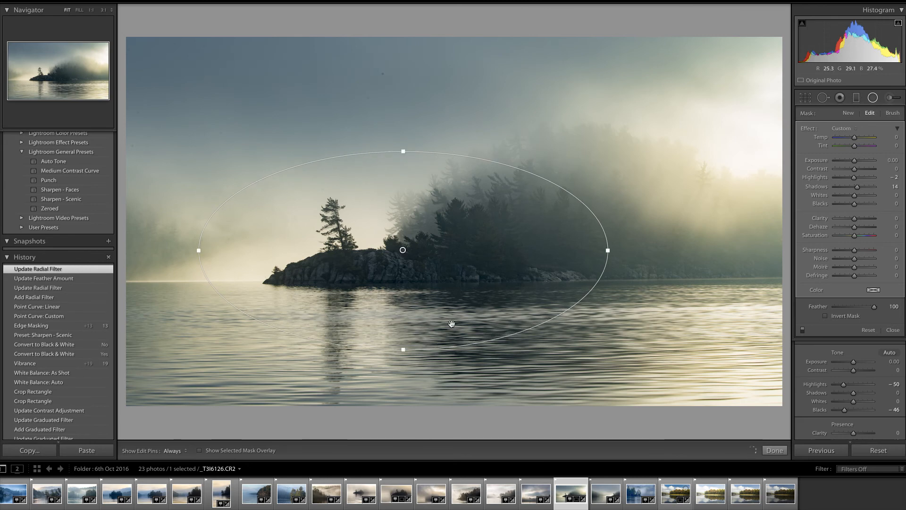
{"action": "left_click_drag", "start_coordinate": [606, 251], "coordinate": [595, 250]}
{"action": "left_click_drag", "start_coordinate": [207, 251], "coordinate": [225, 250]}
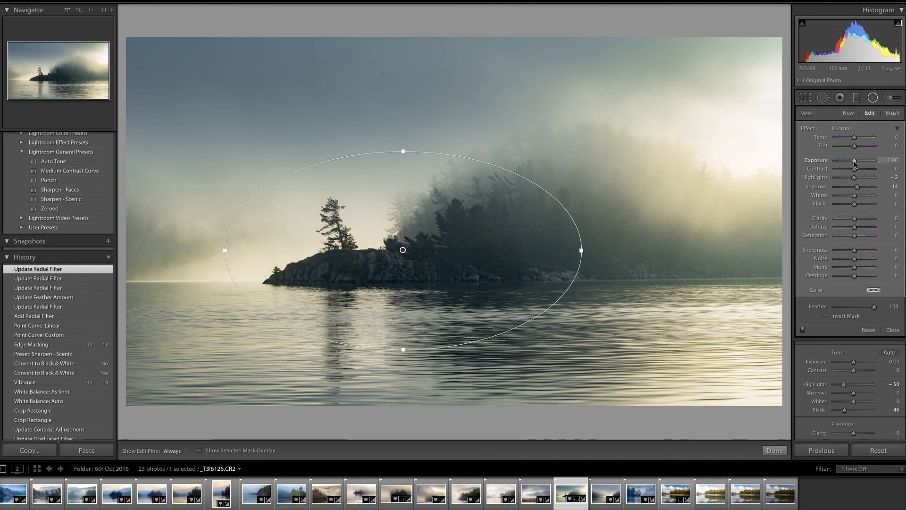
Lower the radial filter's Exposure to -0.29 and finish editing the filter
{"action": "left_click_drag", "start_coordinate": [856, 163], "coordinate": [853, 165]}
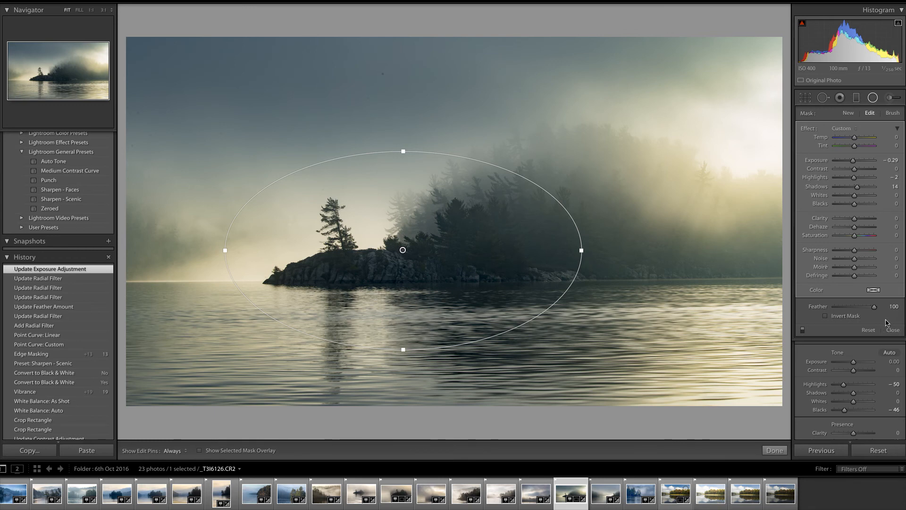
{"action": "left_click", "coordinate": [777, 449]}
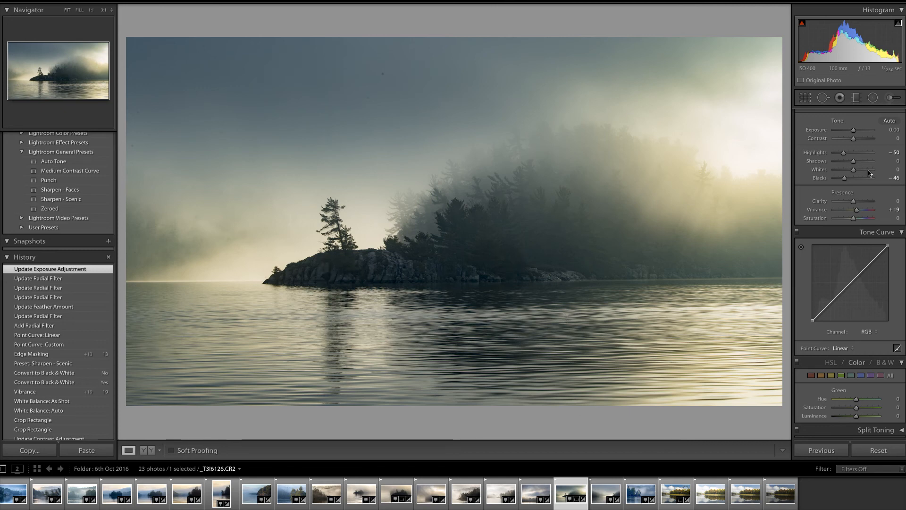
Raise the photo's global Shadows to +23
{"action": "left_click_drag", "start_coordinate": [854, 163], "coordinate": [859, 164]}
{"action": "mouse_move", "coordinate": [859, 164]}
{"action": "left_mouse_down"}
{"action": "mouse_move", "coordinate": [872, 163]}
{"action": "mouse_move", "coordinate": [859, 165]}
{"action": "left_mouse_up"}
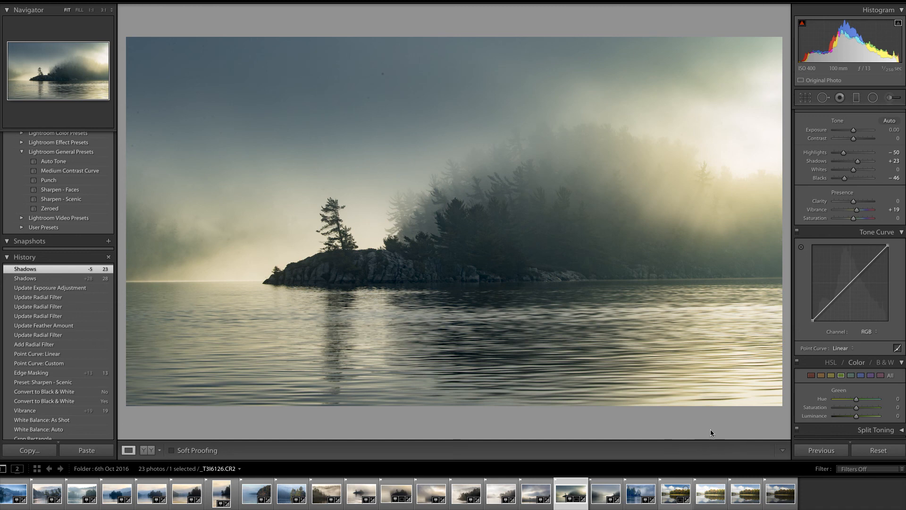
Compare the before and after versions of the photo side by side and review the Basic settings
{"action": "left_click", "coordinate": [151, 453]}
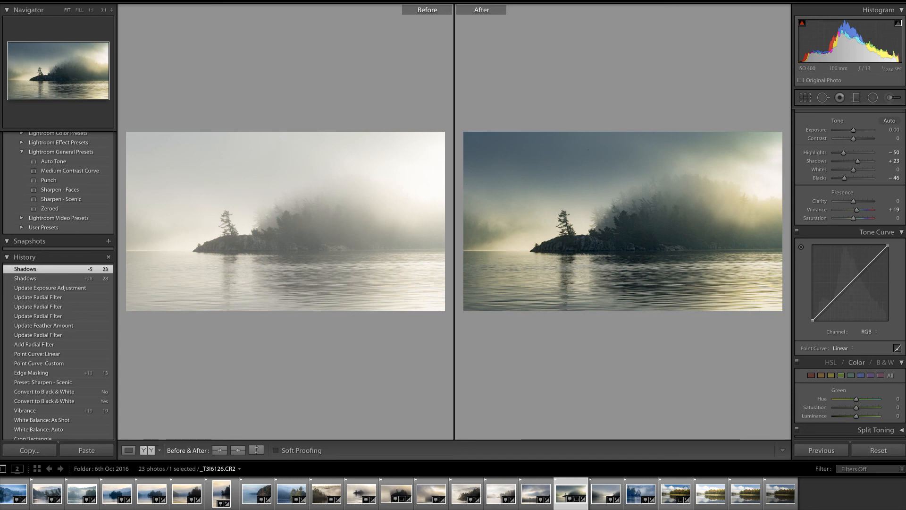
{"action": "scroll", "coordinate": [850, 274], "scroll_direction": "up", "scroll_amount": 3}
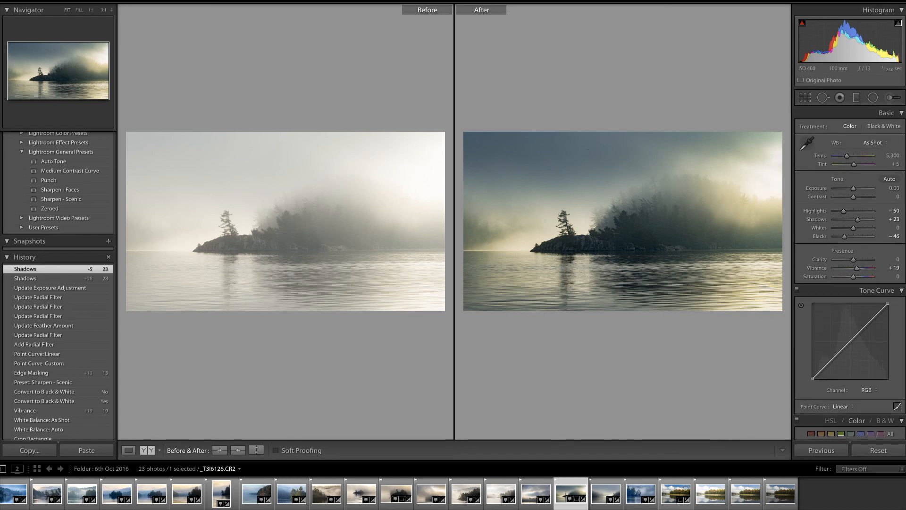
{"action": "scroll", "coordinate": [850, 274], "scroll_direction": "down", "scroll_amount": 5}
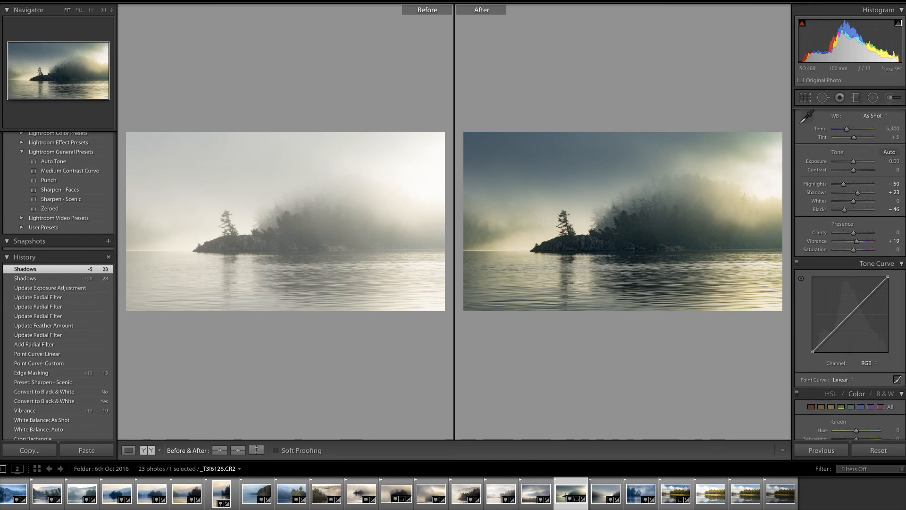
{"action": "scroll", "coordinate": [888, 222], "scroll_direction": "up", "scroll_amount": 5}
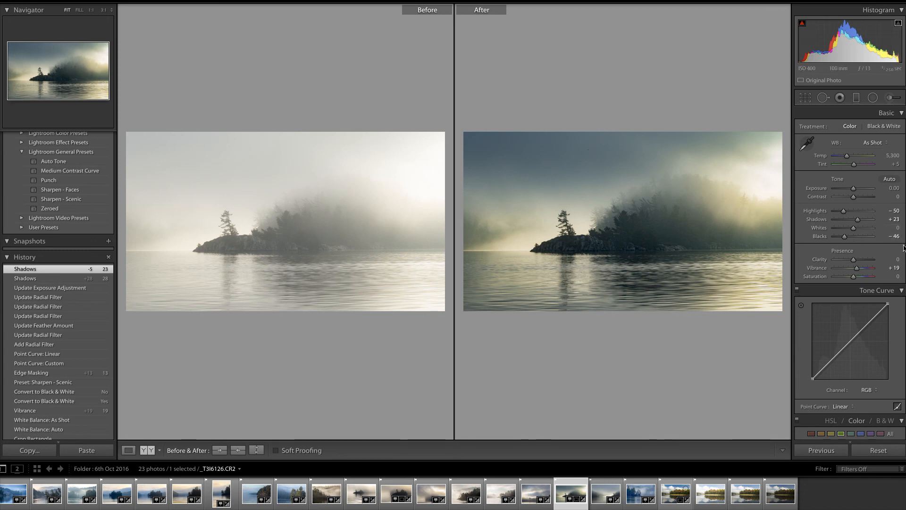
{"action": "scroll", "coordinate": [850, 274], "scroll_direction": "down", "scroll_amount": 2}
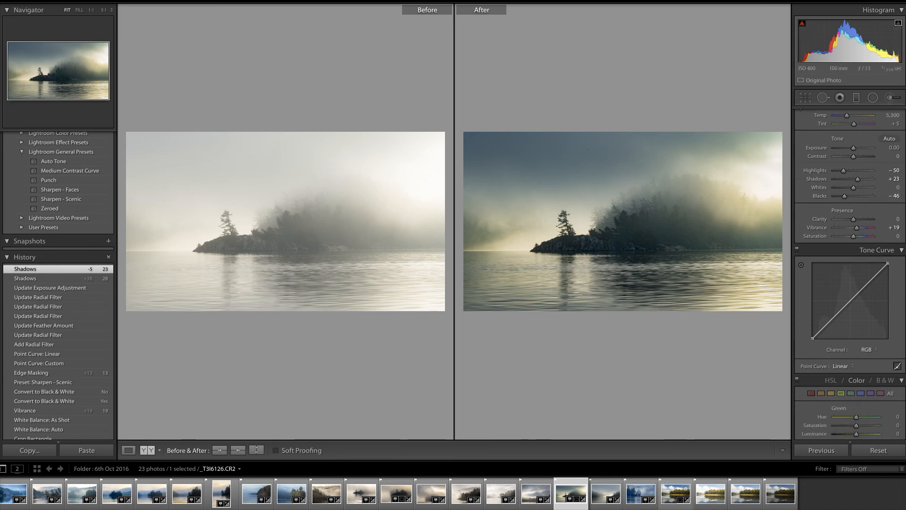